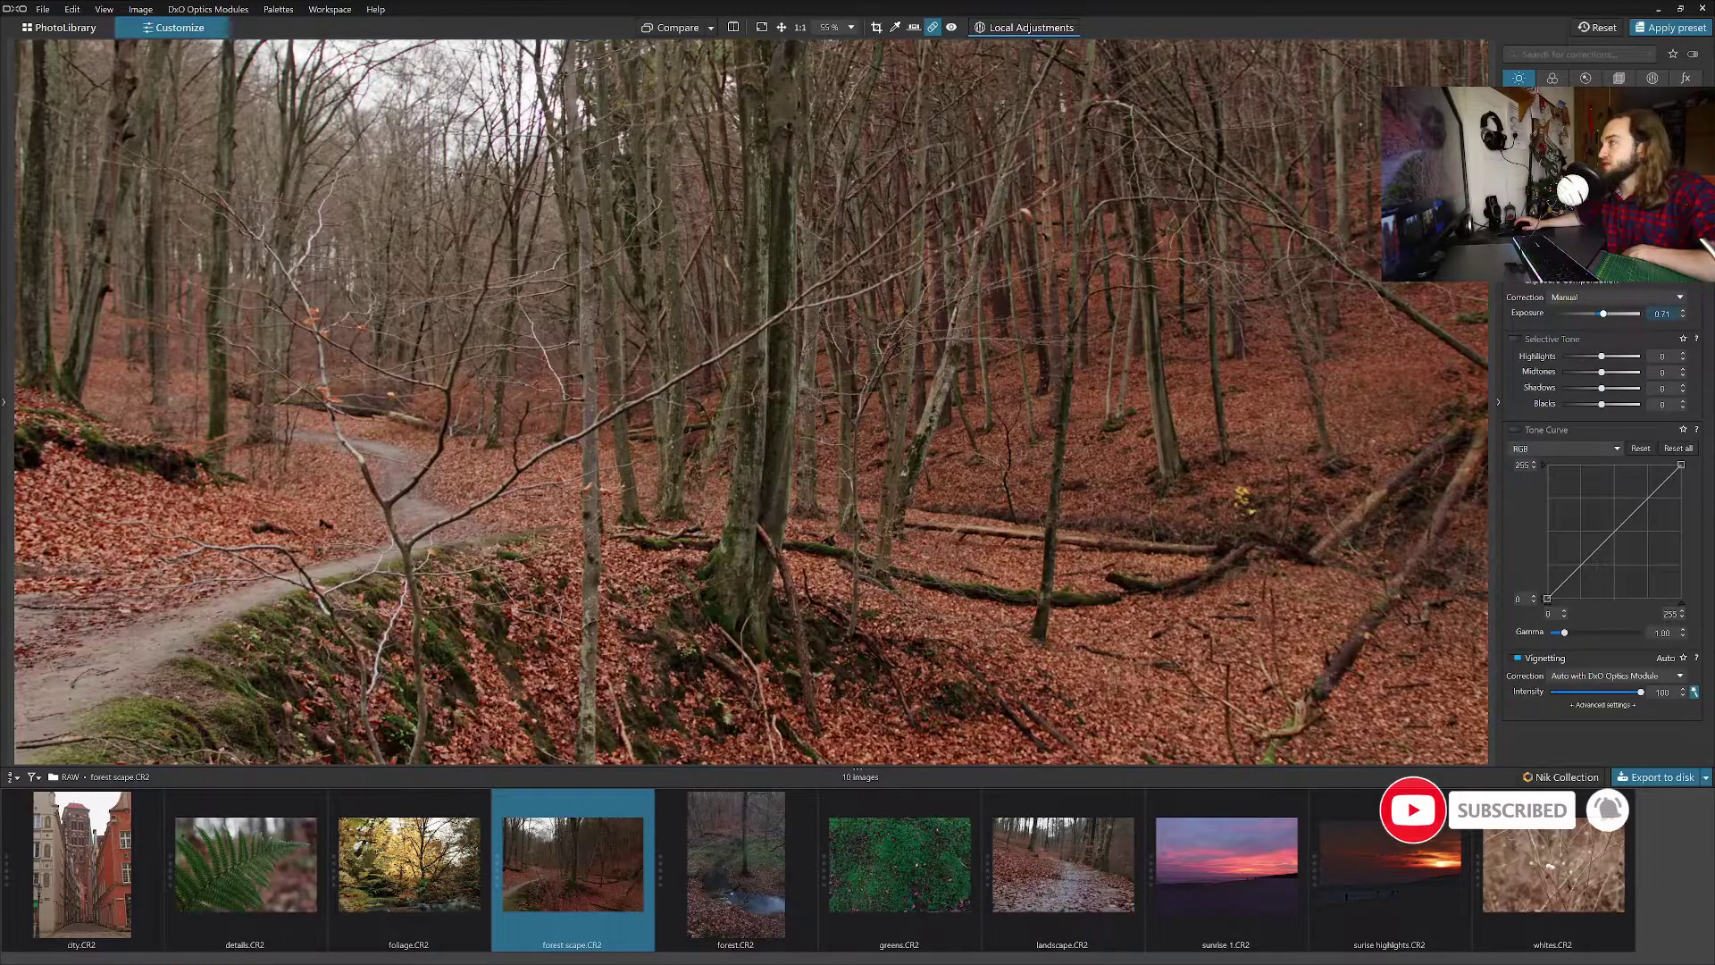
Set the Selective Tone highlights to -91 and the blacks to 10 on the forest photo.
left_click_drag(1601, 356, 1568, 357)
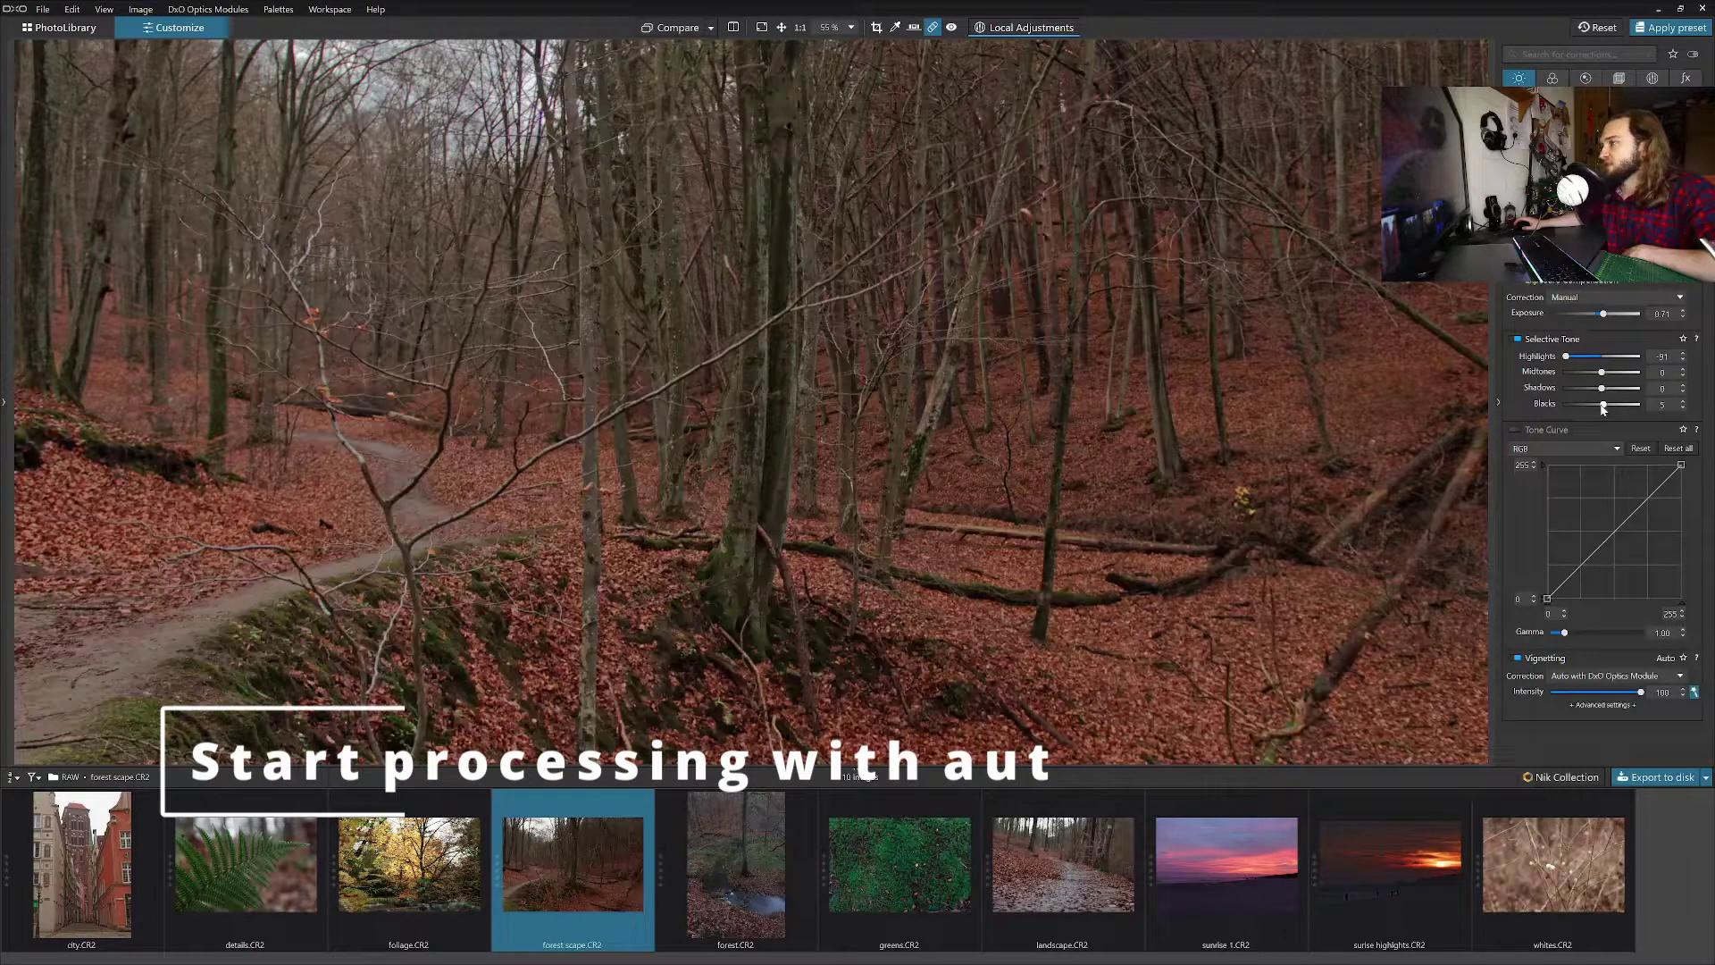
left_click_drag(1600, 405, 1603, 407)
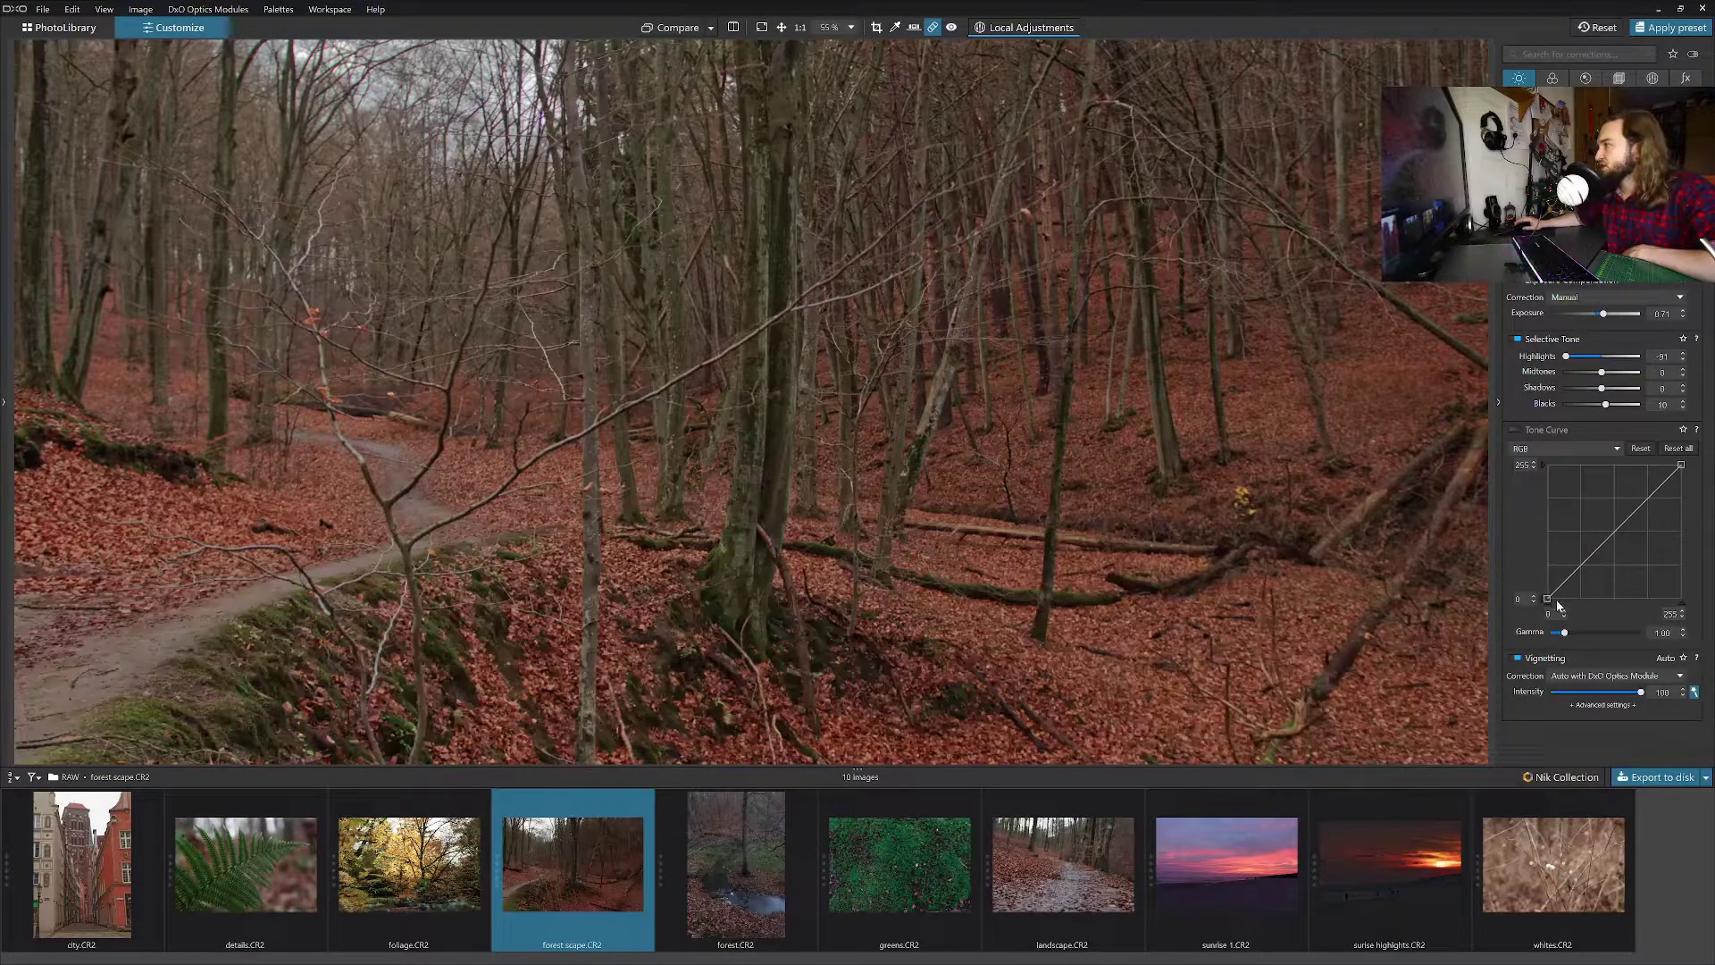
Shape the RGB tone curve into a faded S-curve, raising the black point output to 37 and lowering the white point output to 213.
left_click_drag(1547, 600, 1589, 565)
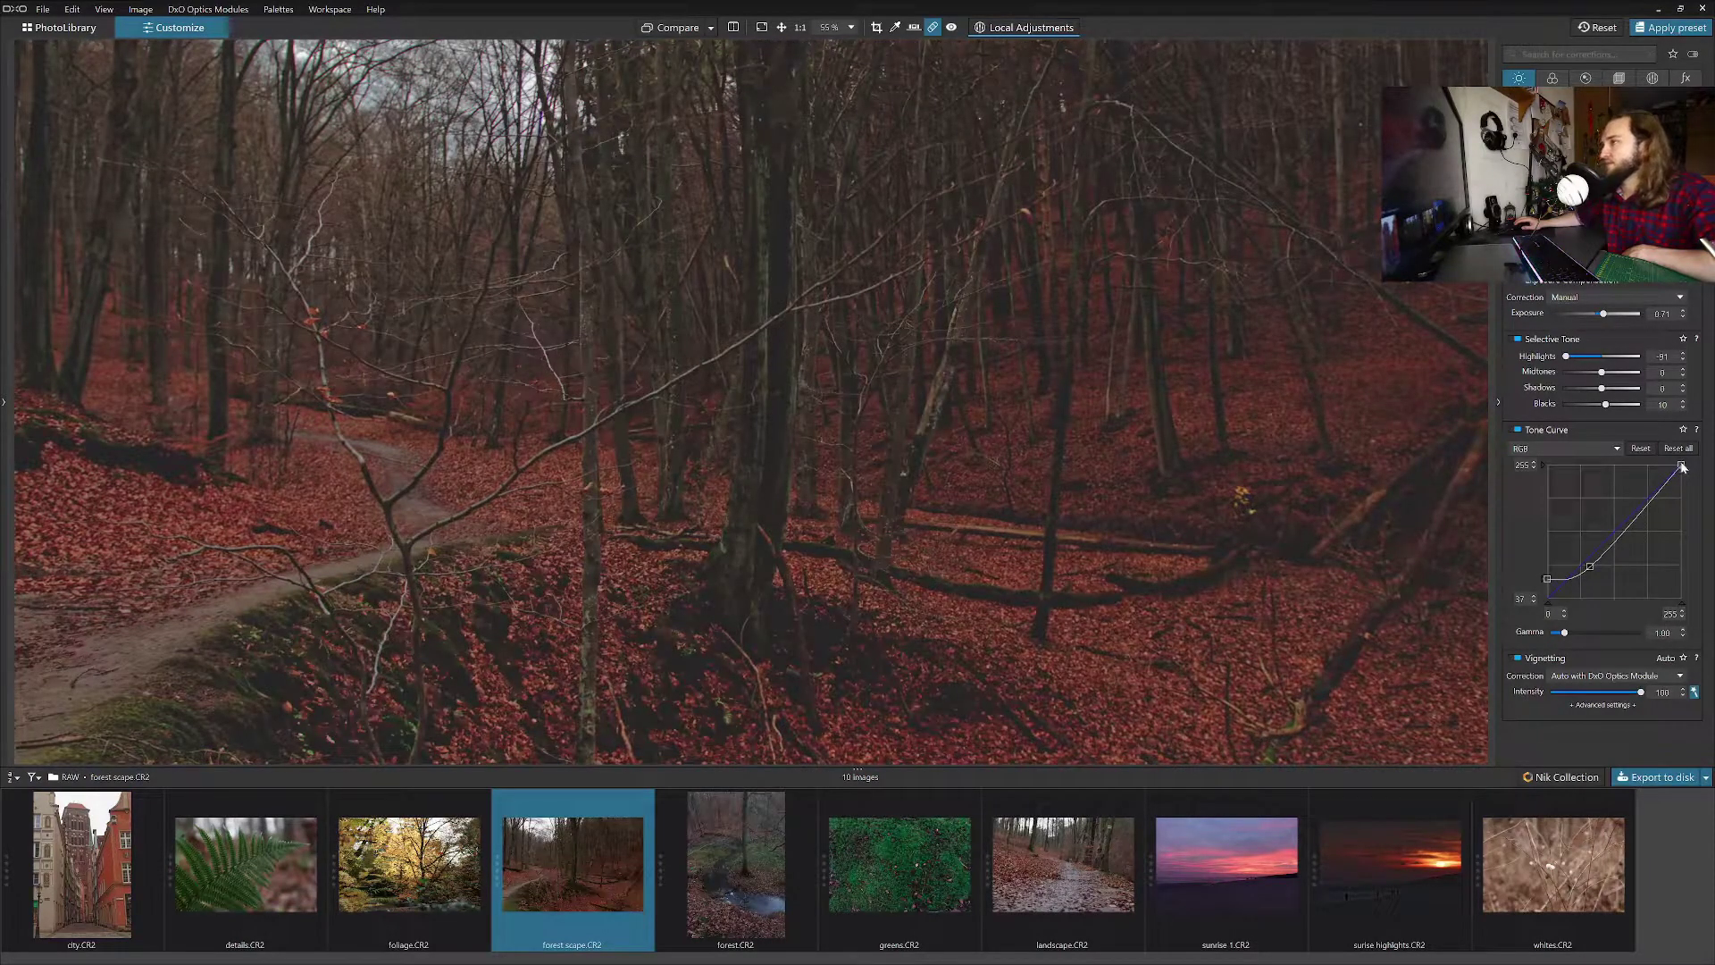
left_click_drag(1682, 472, 1662, 509)
left_click_drag(1646, 497, 1645, 501)
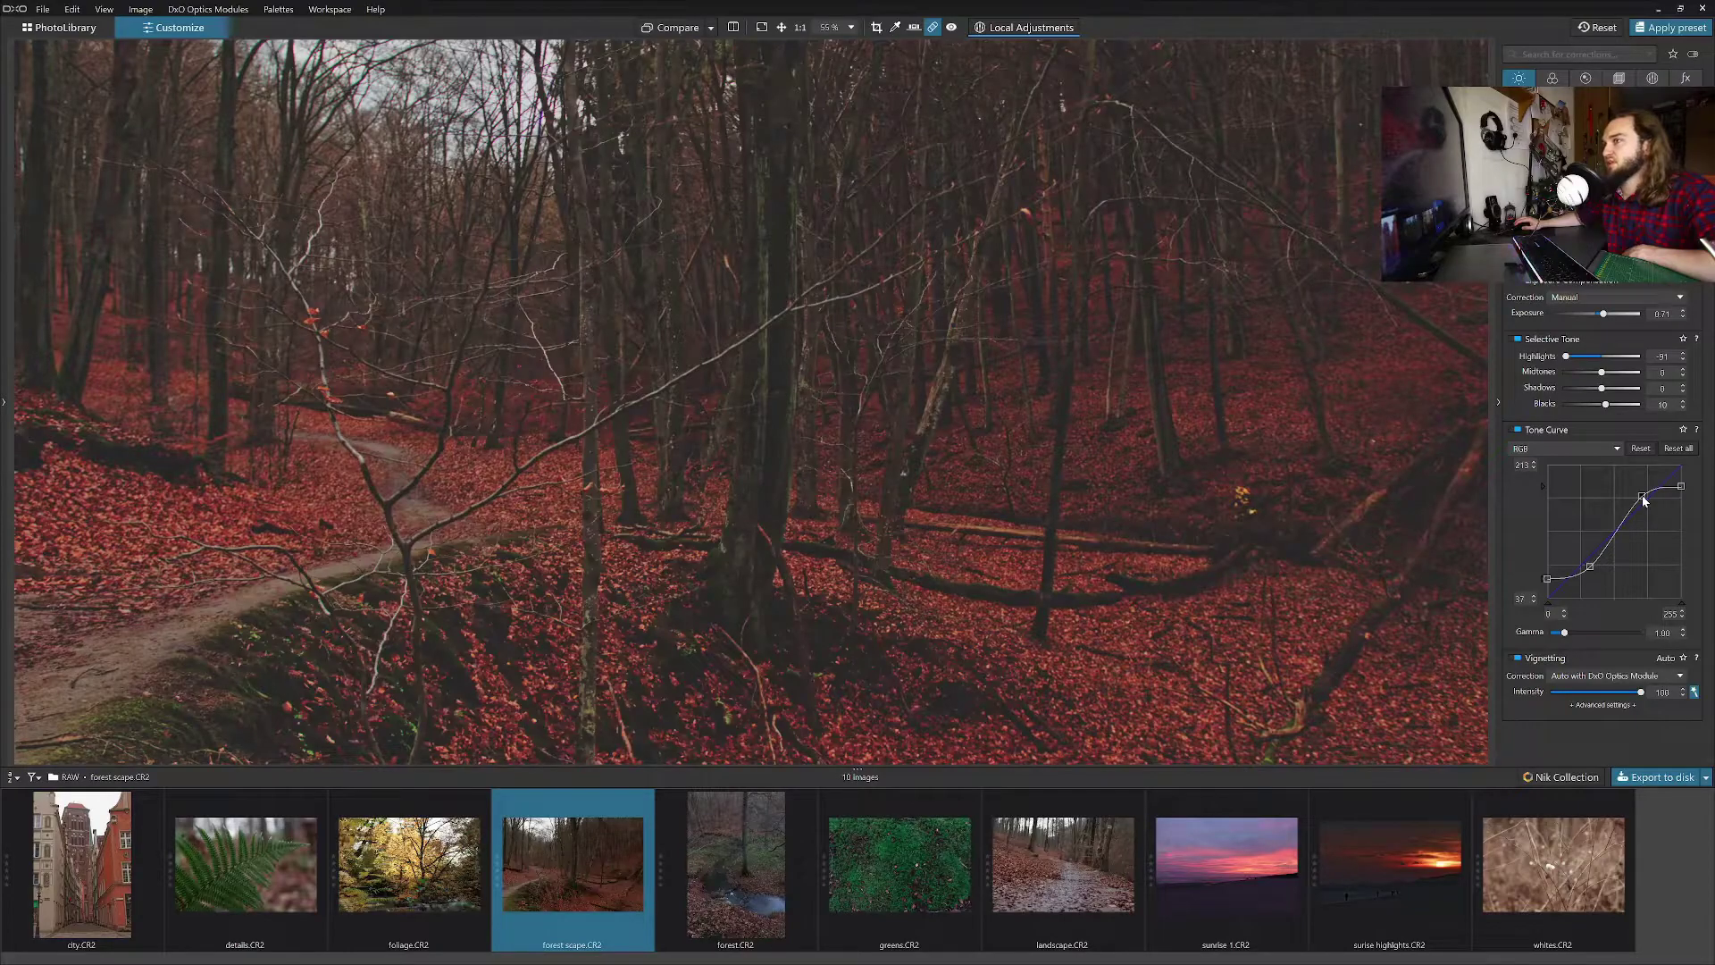
Show the whole photo in the preview and leave the Repair tool.
scroll(945, 356, "down", 1)
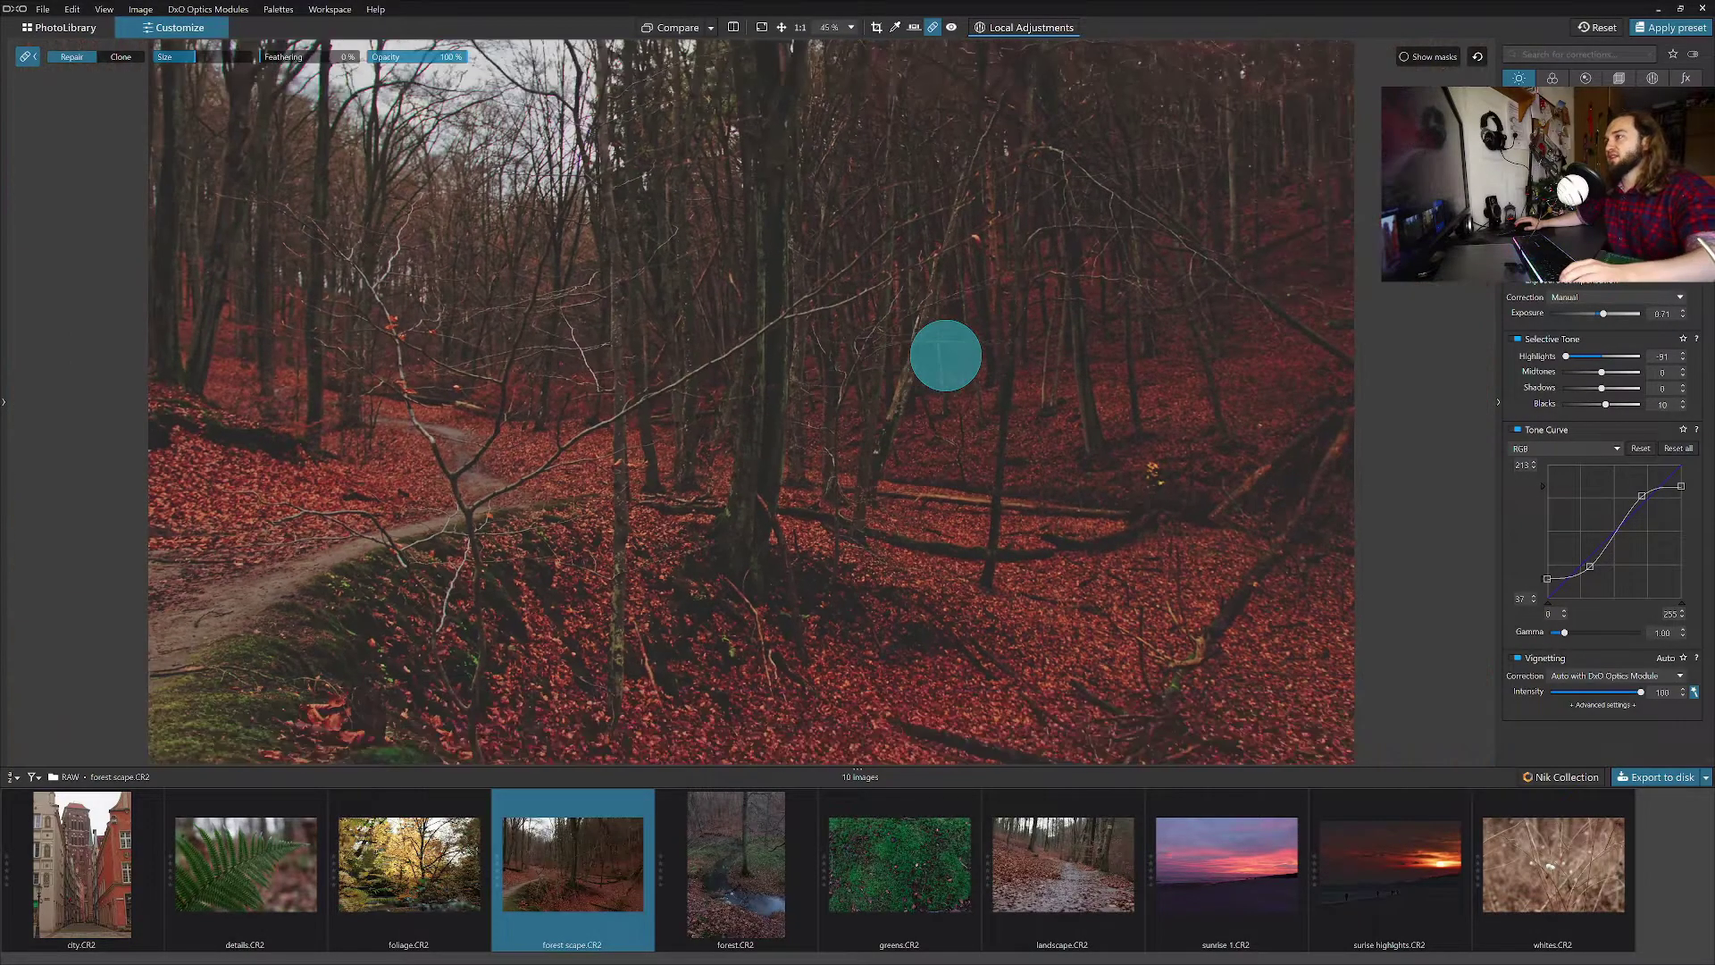
scroll(945, 355, "down", 2)
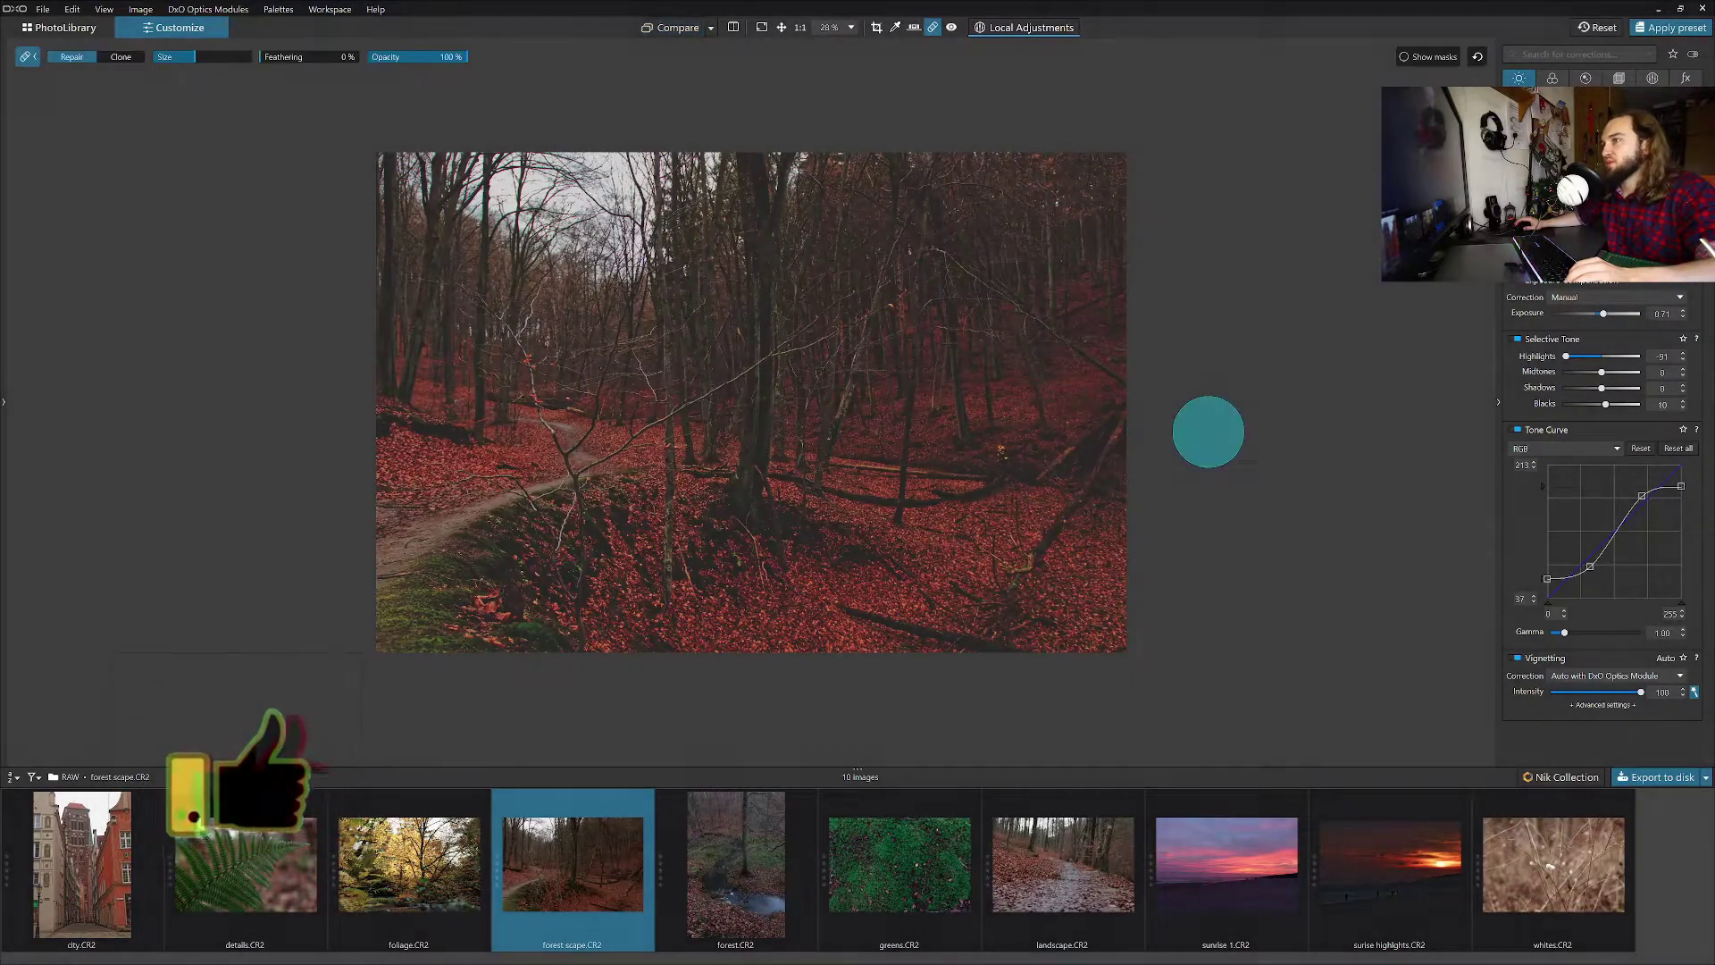
left_click(932, 27)
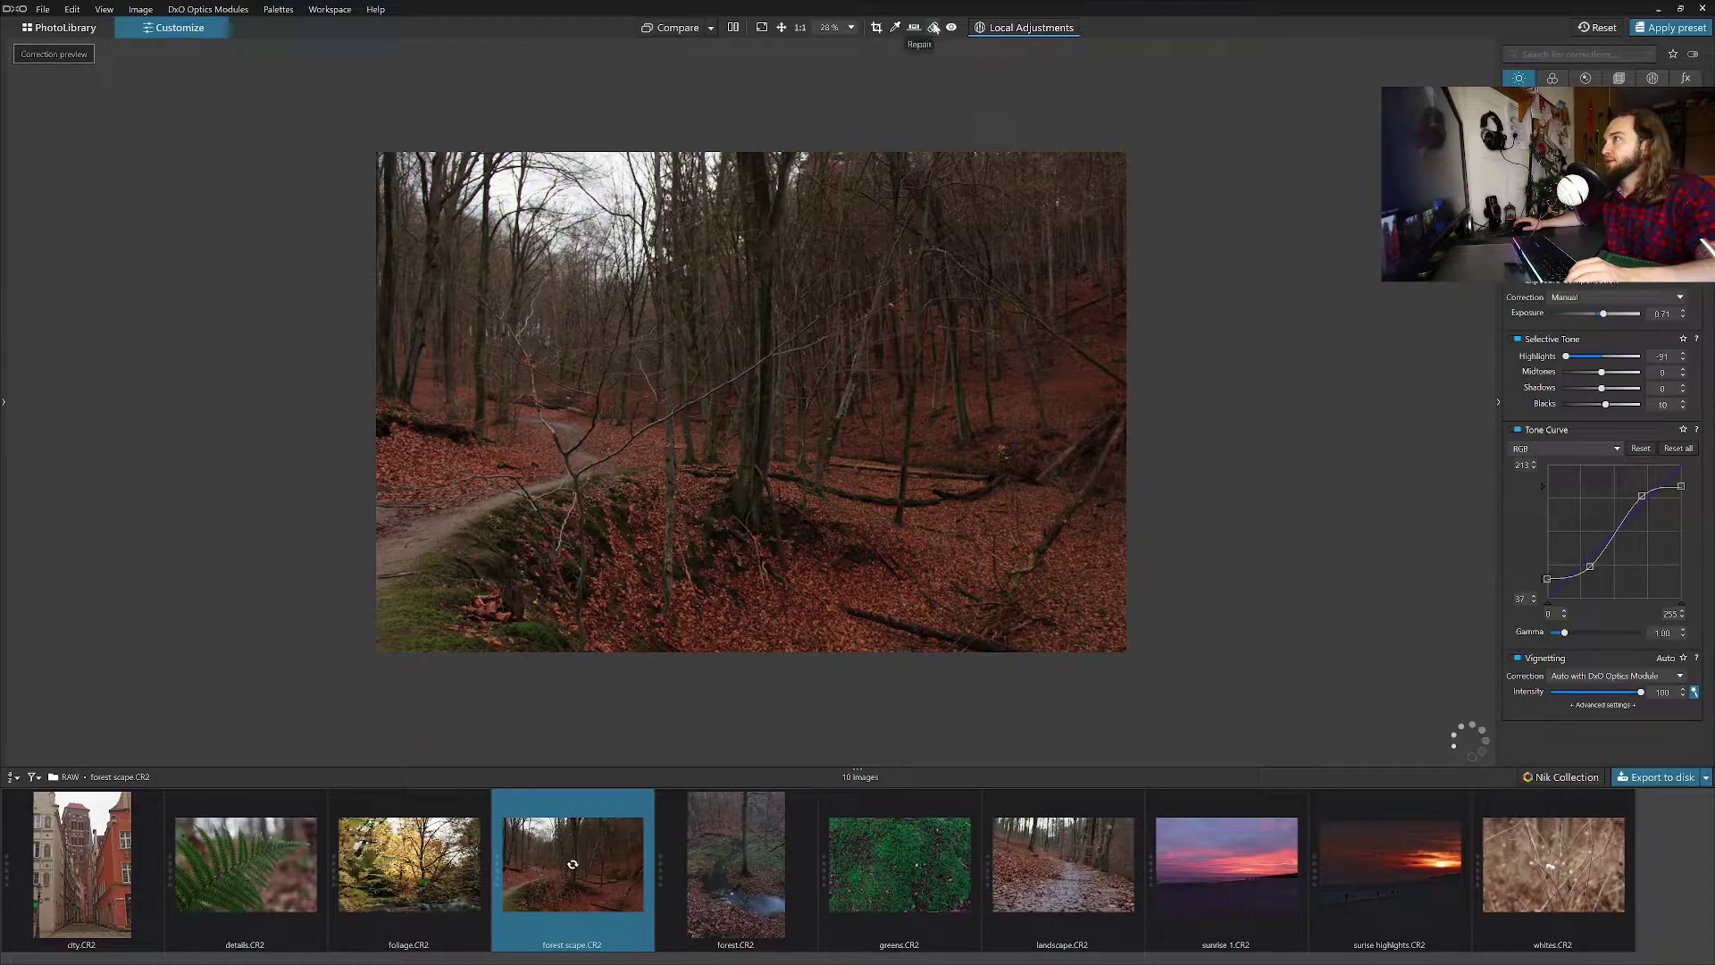
left_click(933, 28)
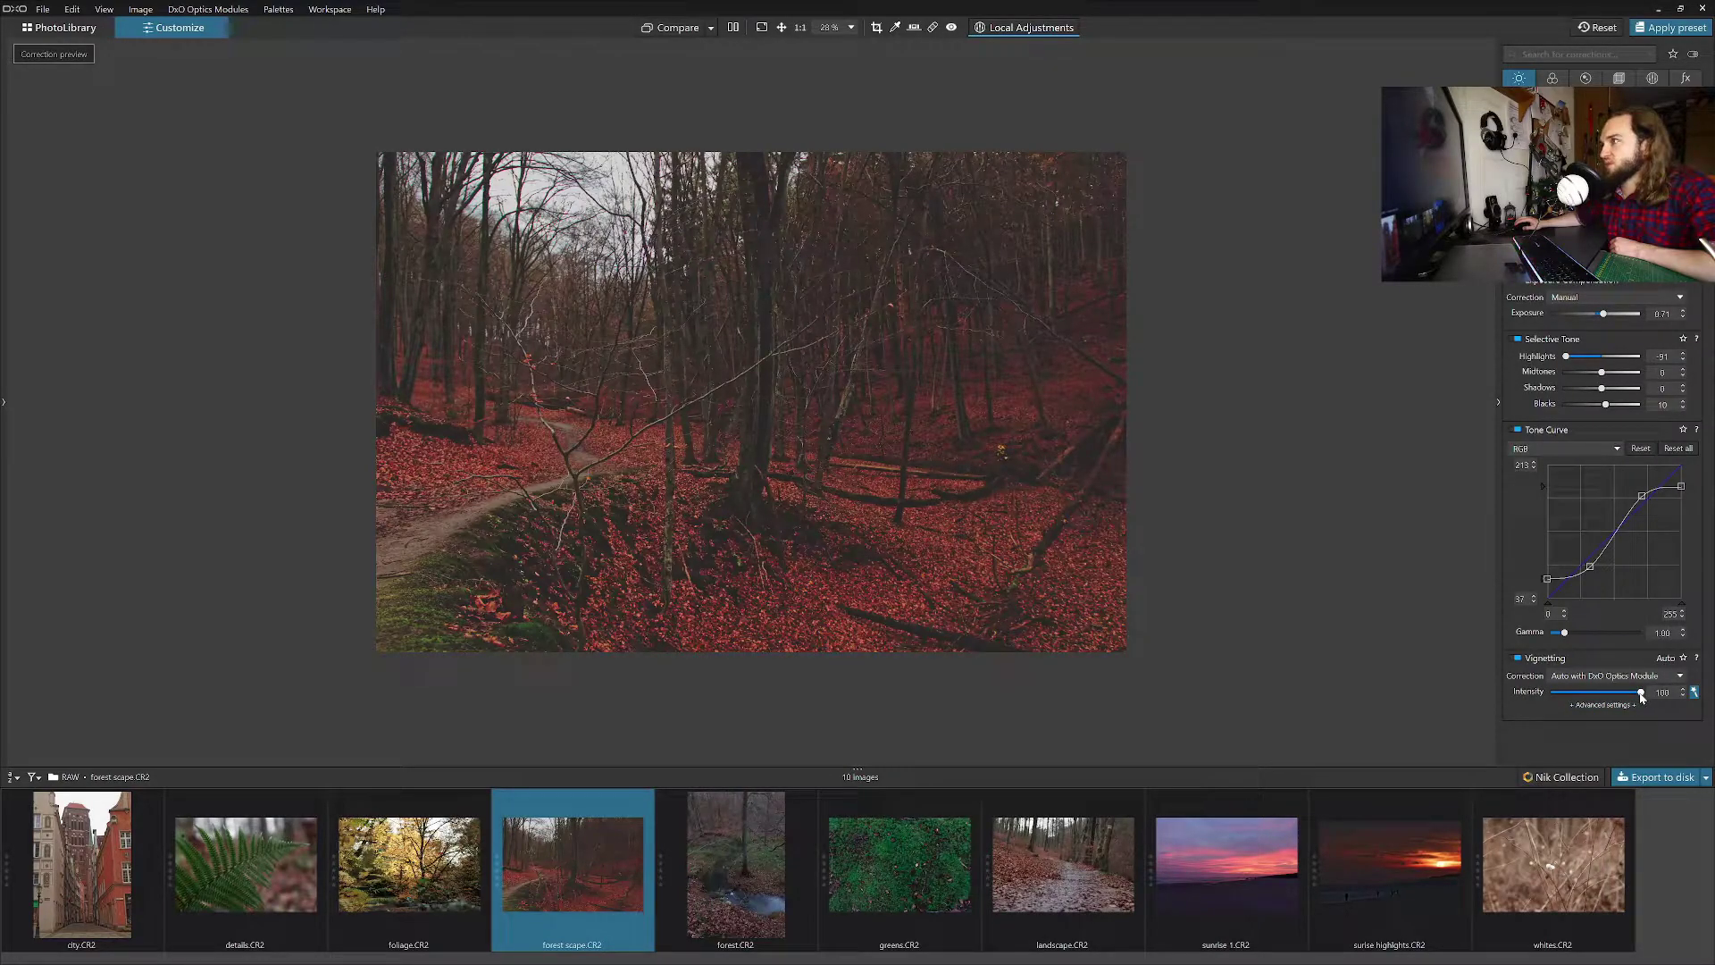
Try a Midtones adjustment and reset it.
left_click_drag(1593, 373, 1594, 376)
double_click(1593, 373)
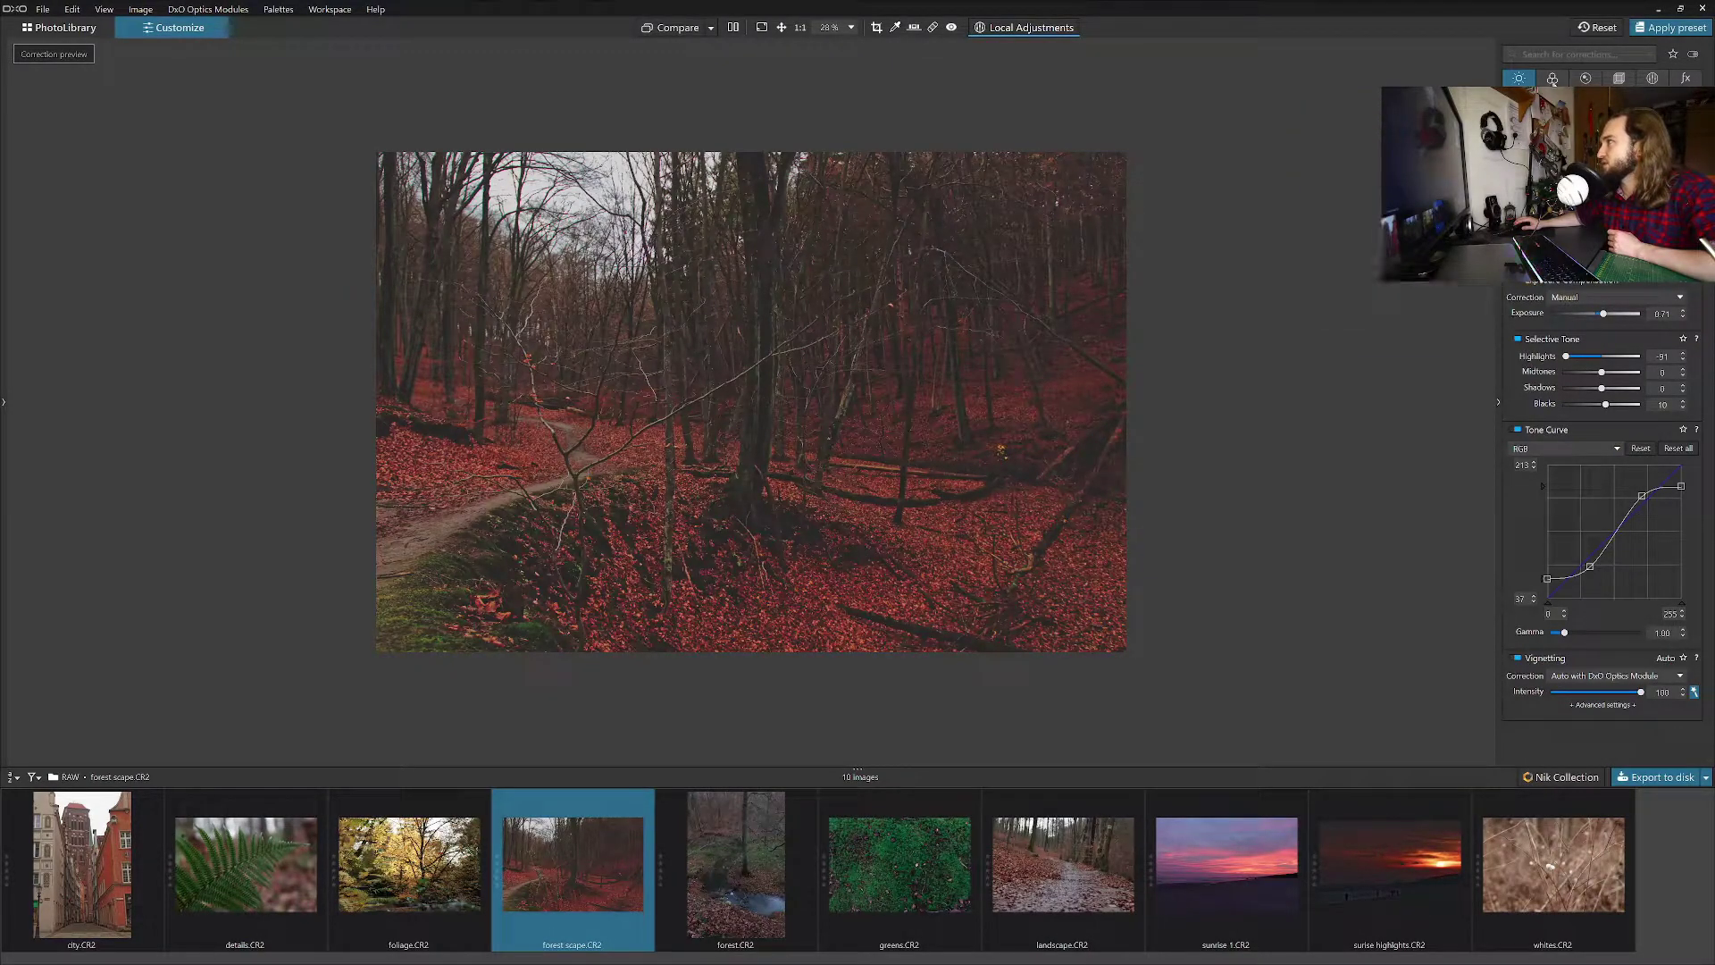
Shift the hue of the green channel toward yellow on the HSL color wheel, leaving its saturation at 0.
left_click(1552, 78)
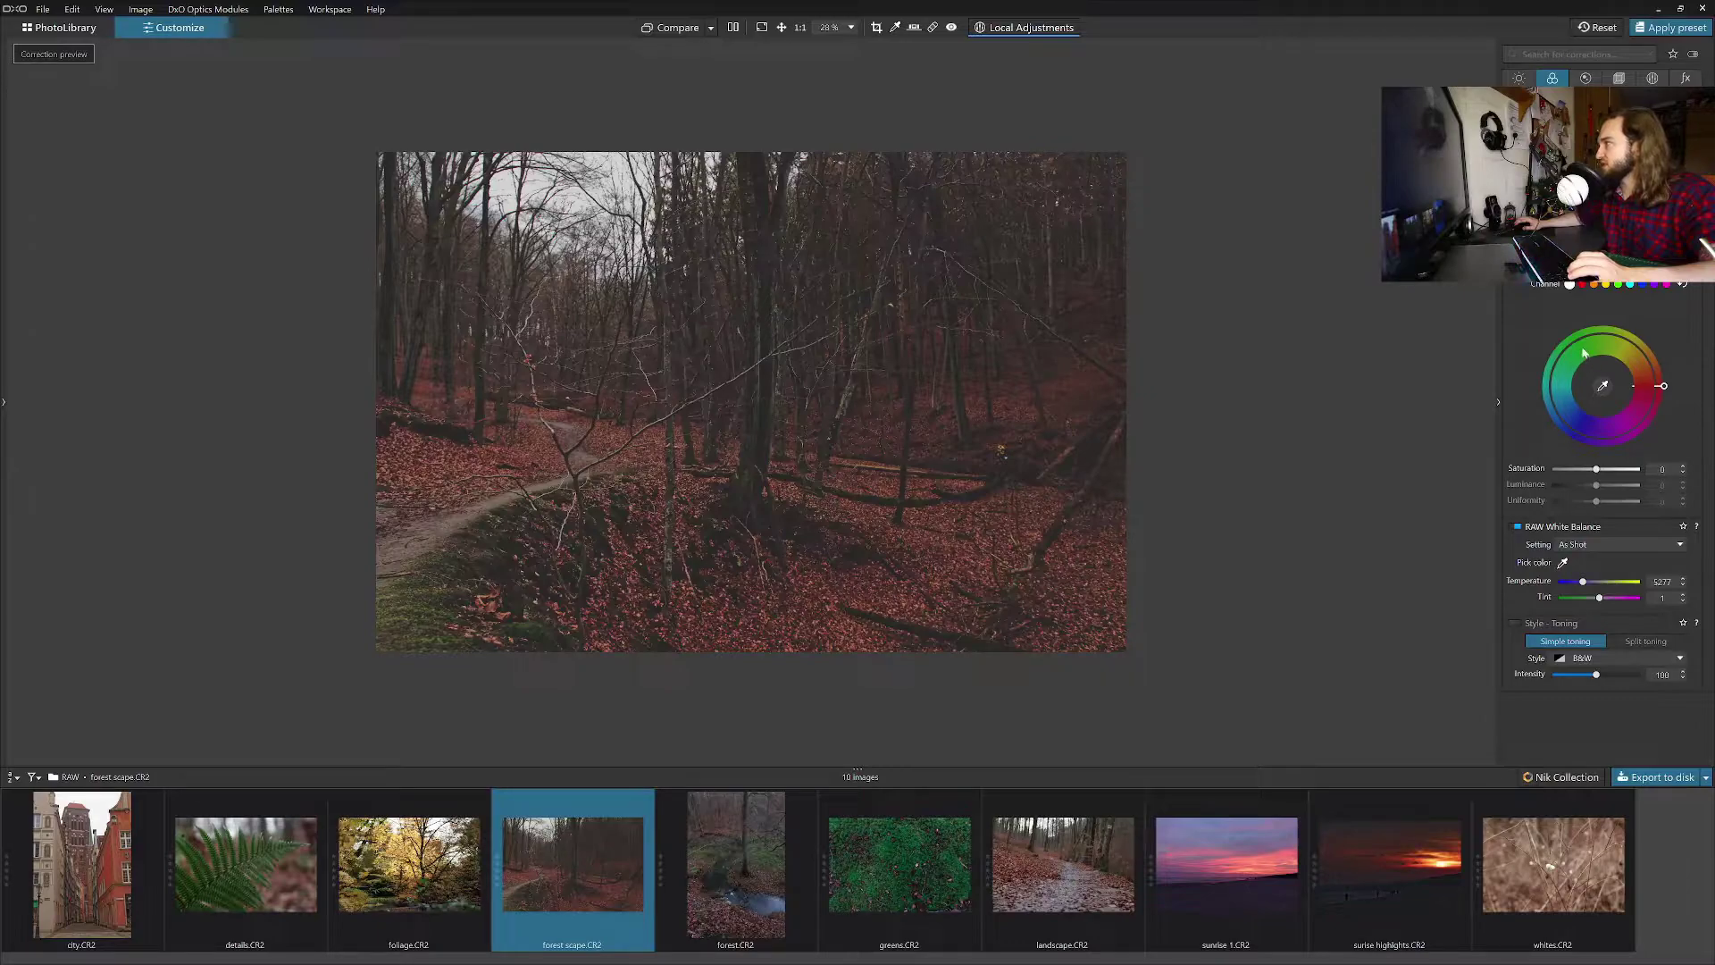
left_click(1617, 284)
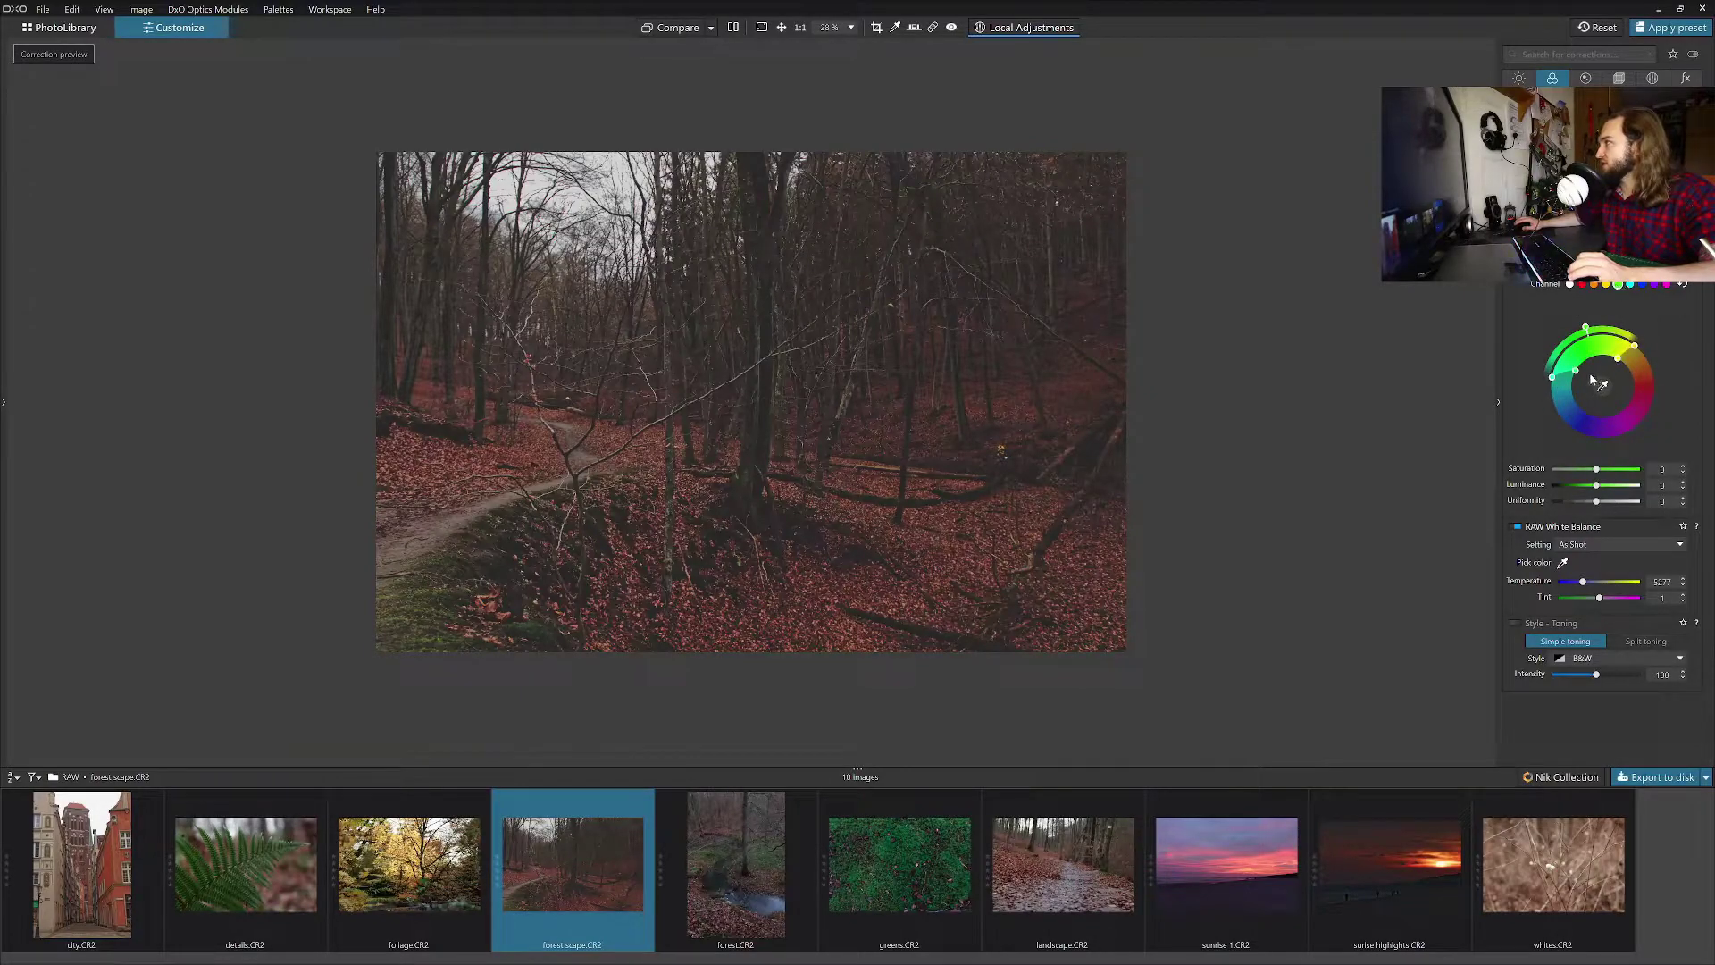
mouse_move(1598, 470)
left_mouse_down()
mouse_move(1660, 473)
mouse_move(1586, 474)
left_mouse_up()
double_click(1585, 471)
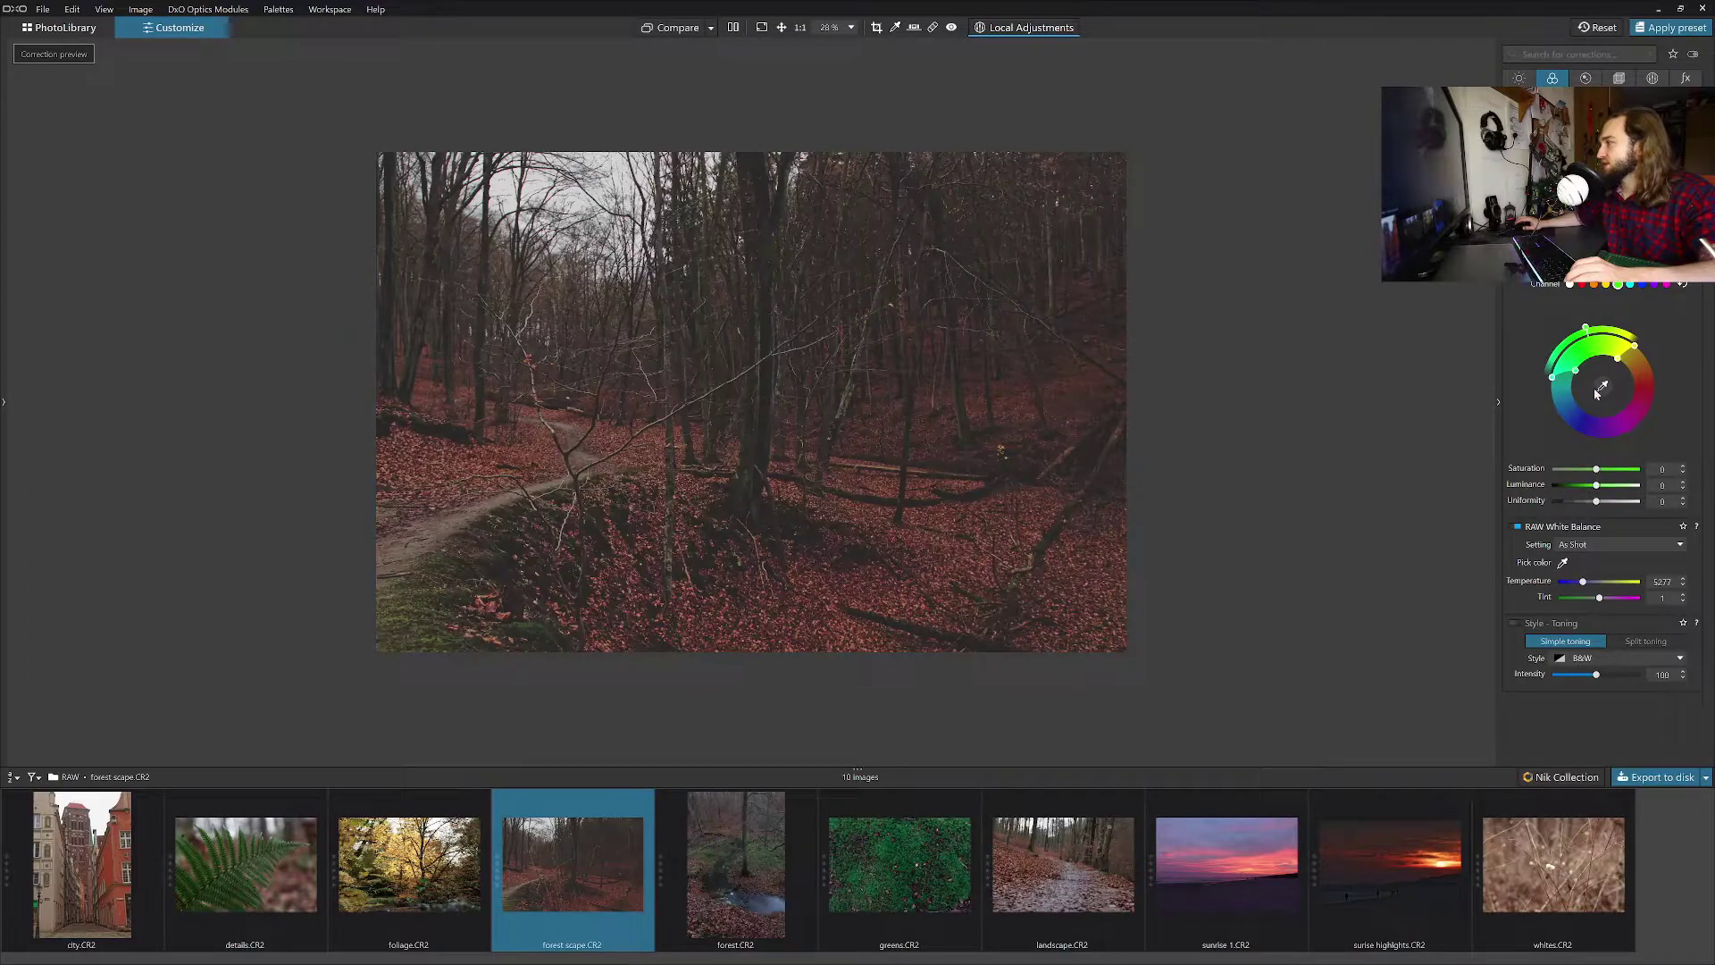
left_click_drag(1590, 335, 1557, 402)
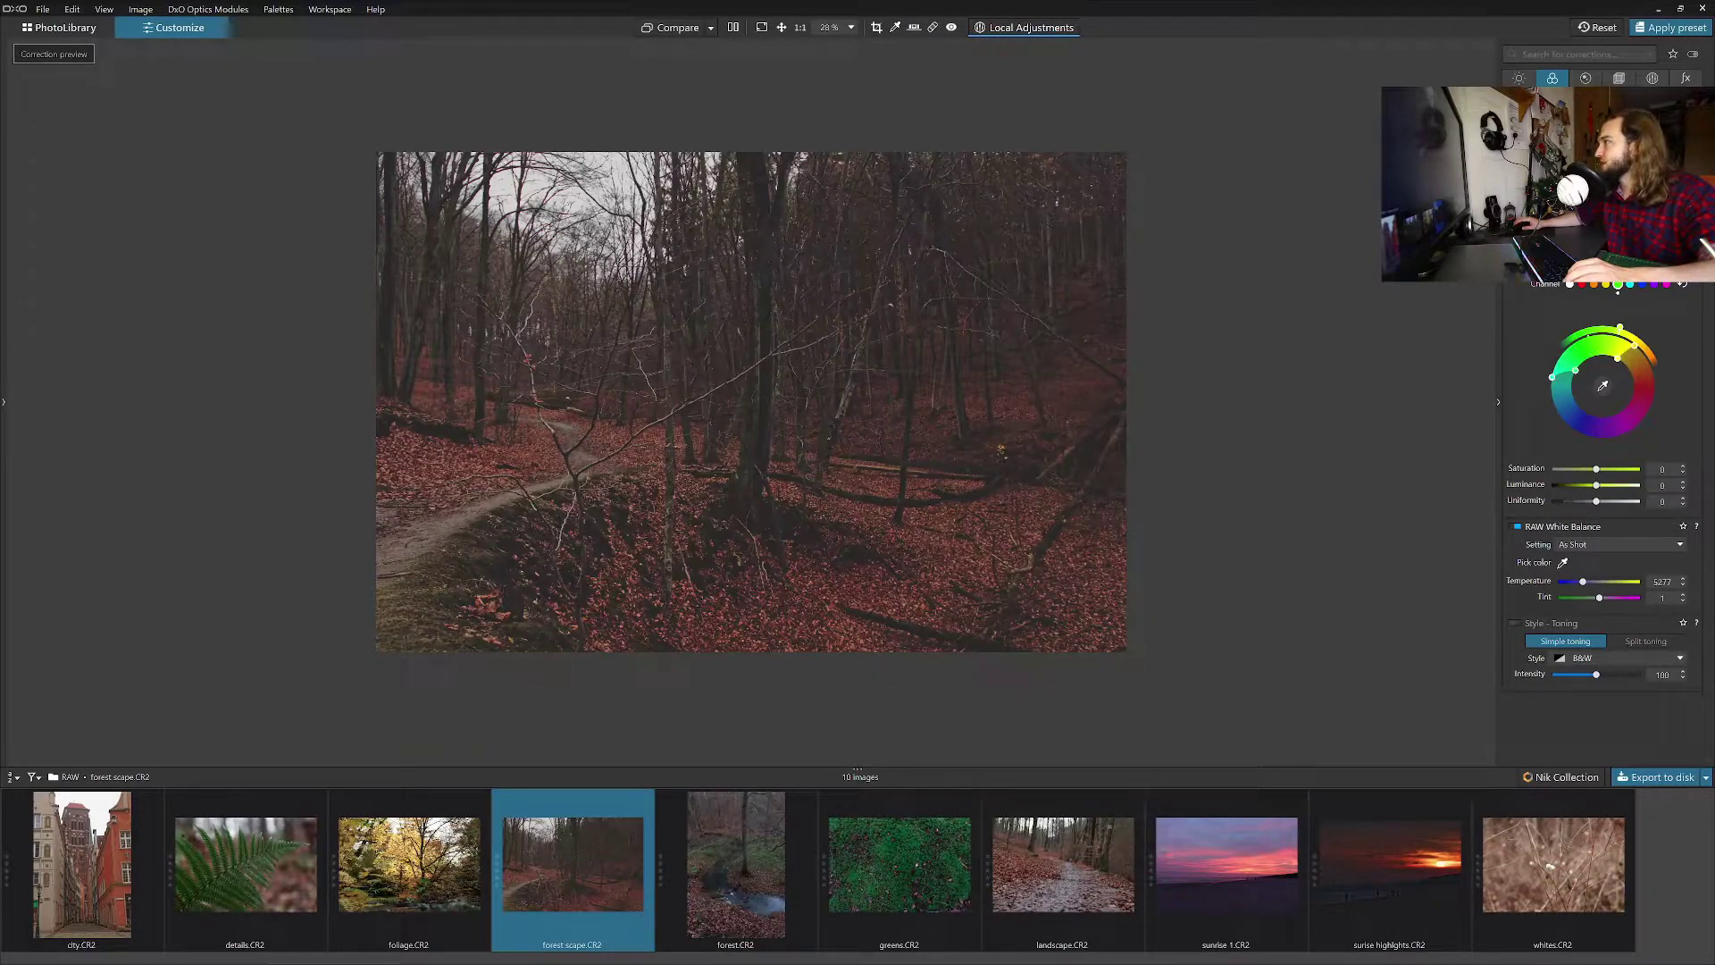
Set the Lens Sharpness correction to Global 3.00, Details 100 and Bokeh 100.
left_click(1587, 79)
mouse_move(1610, 394)
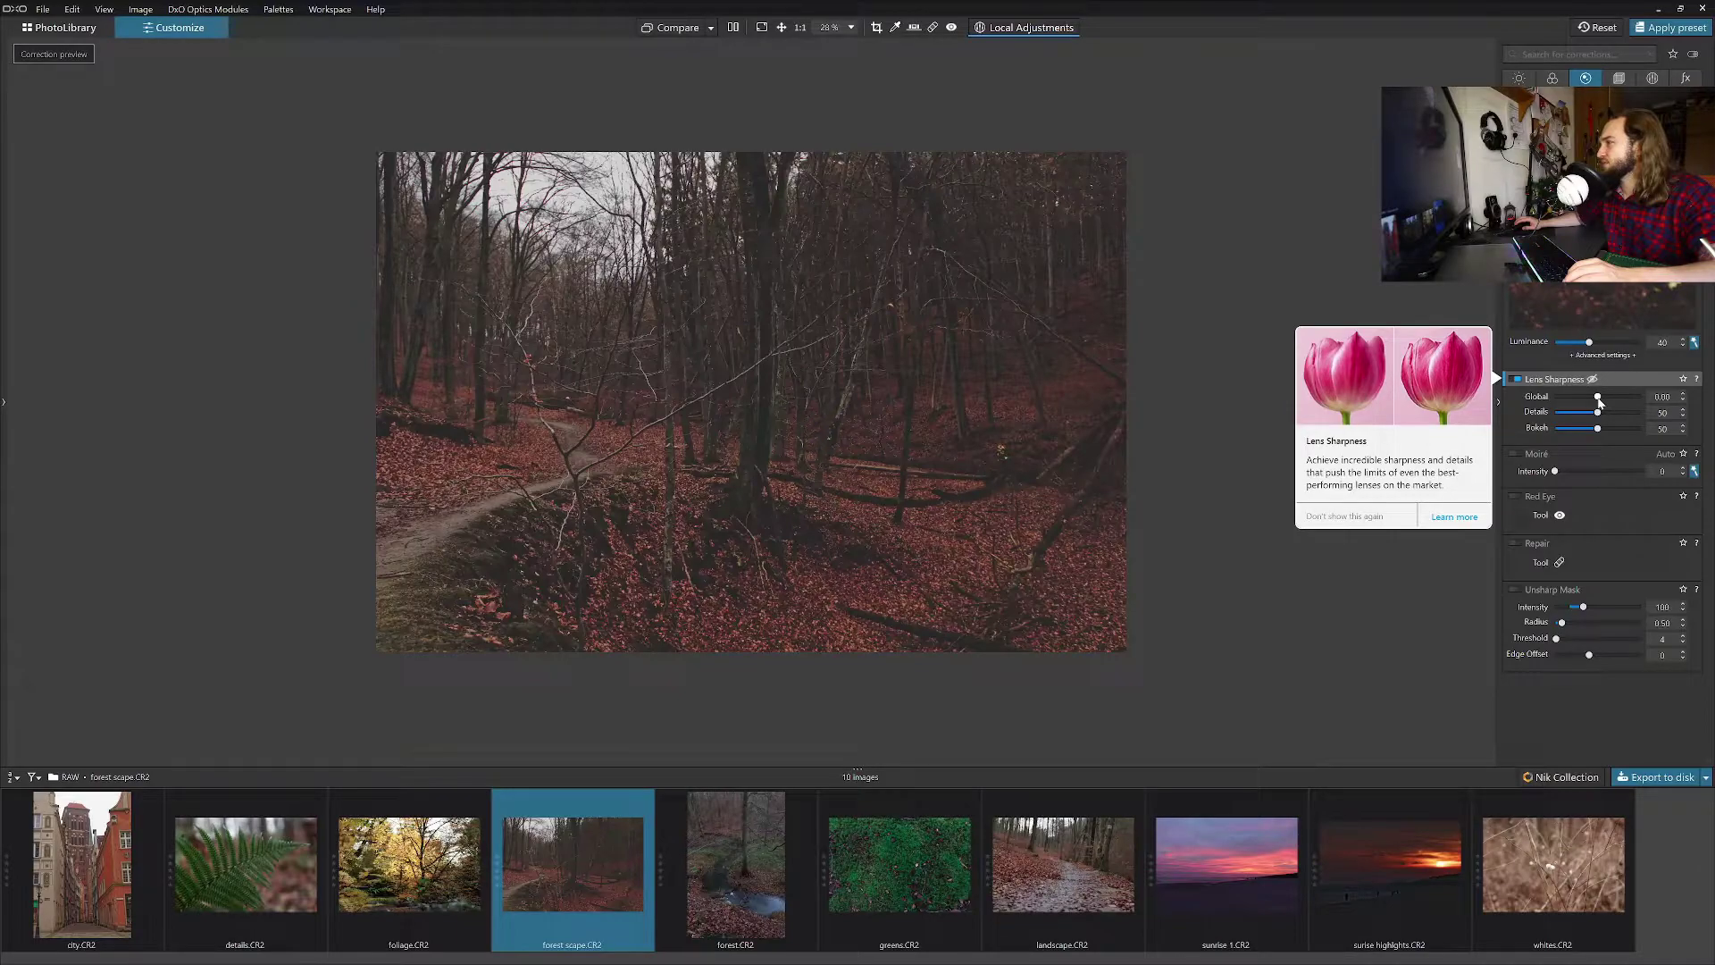
left_click_drag(1599, 398, 1639, 396)
left_click(1514, 379)
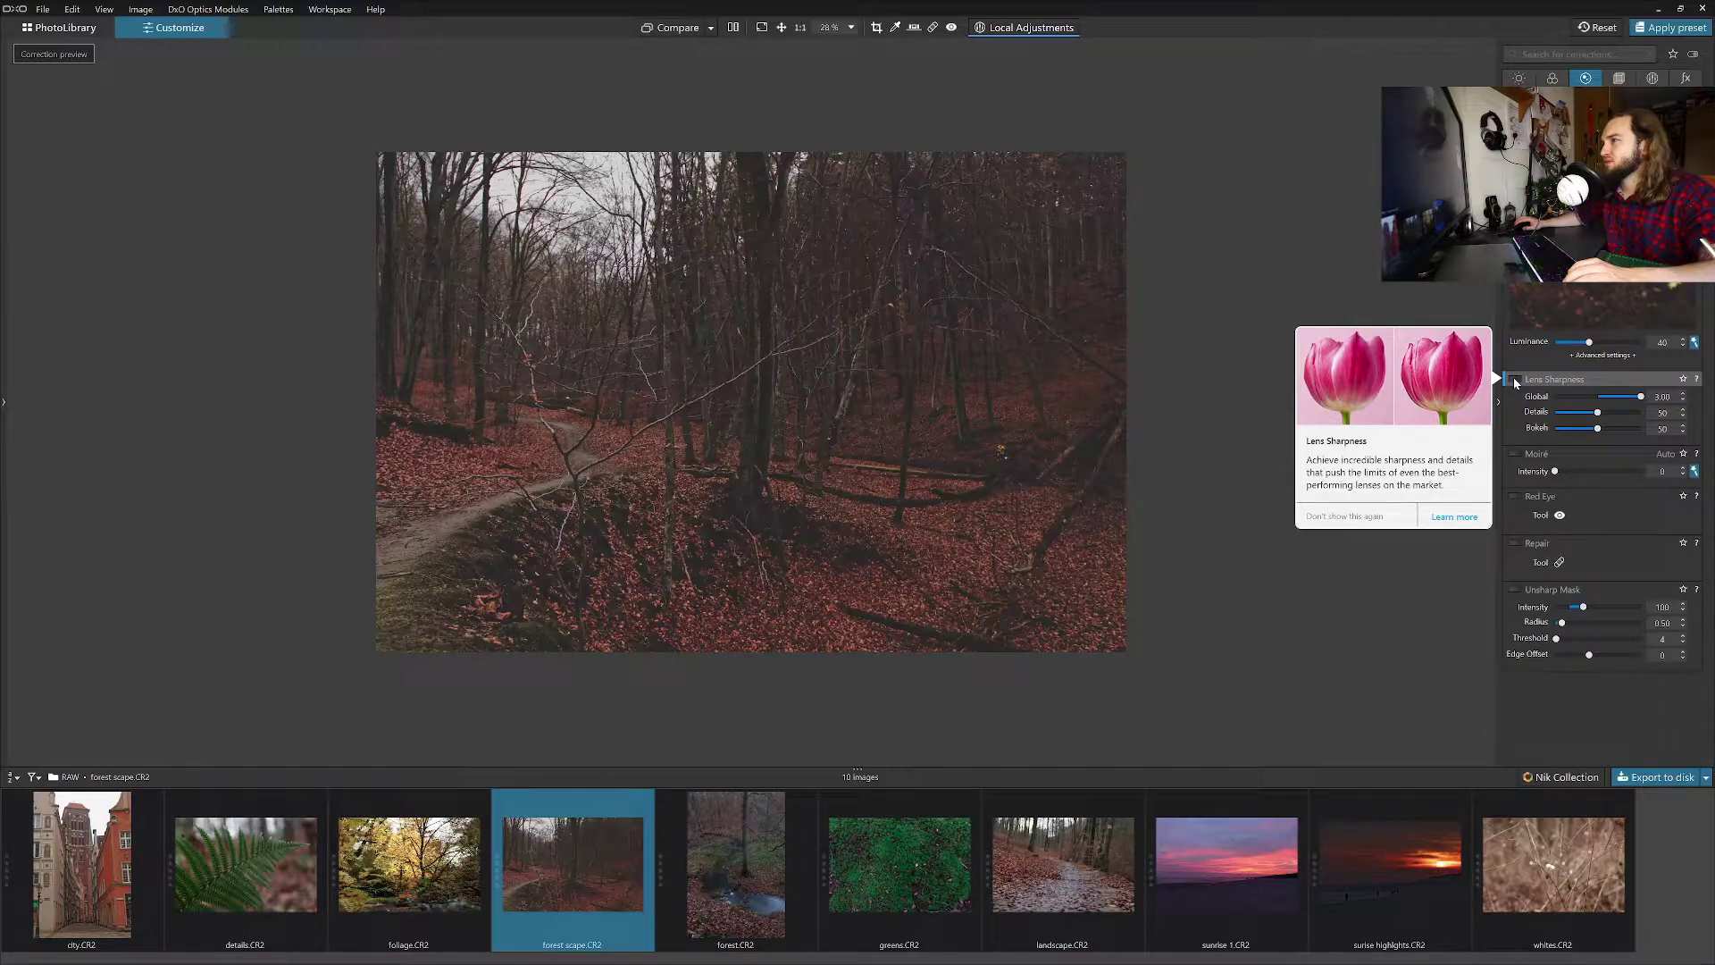
left_click(1515, 379)
left_click(1554, 396)
left_click_drag(1554, 396, 1640, 428)
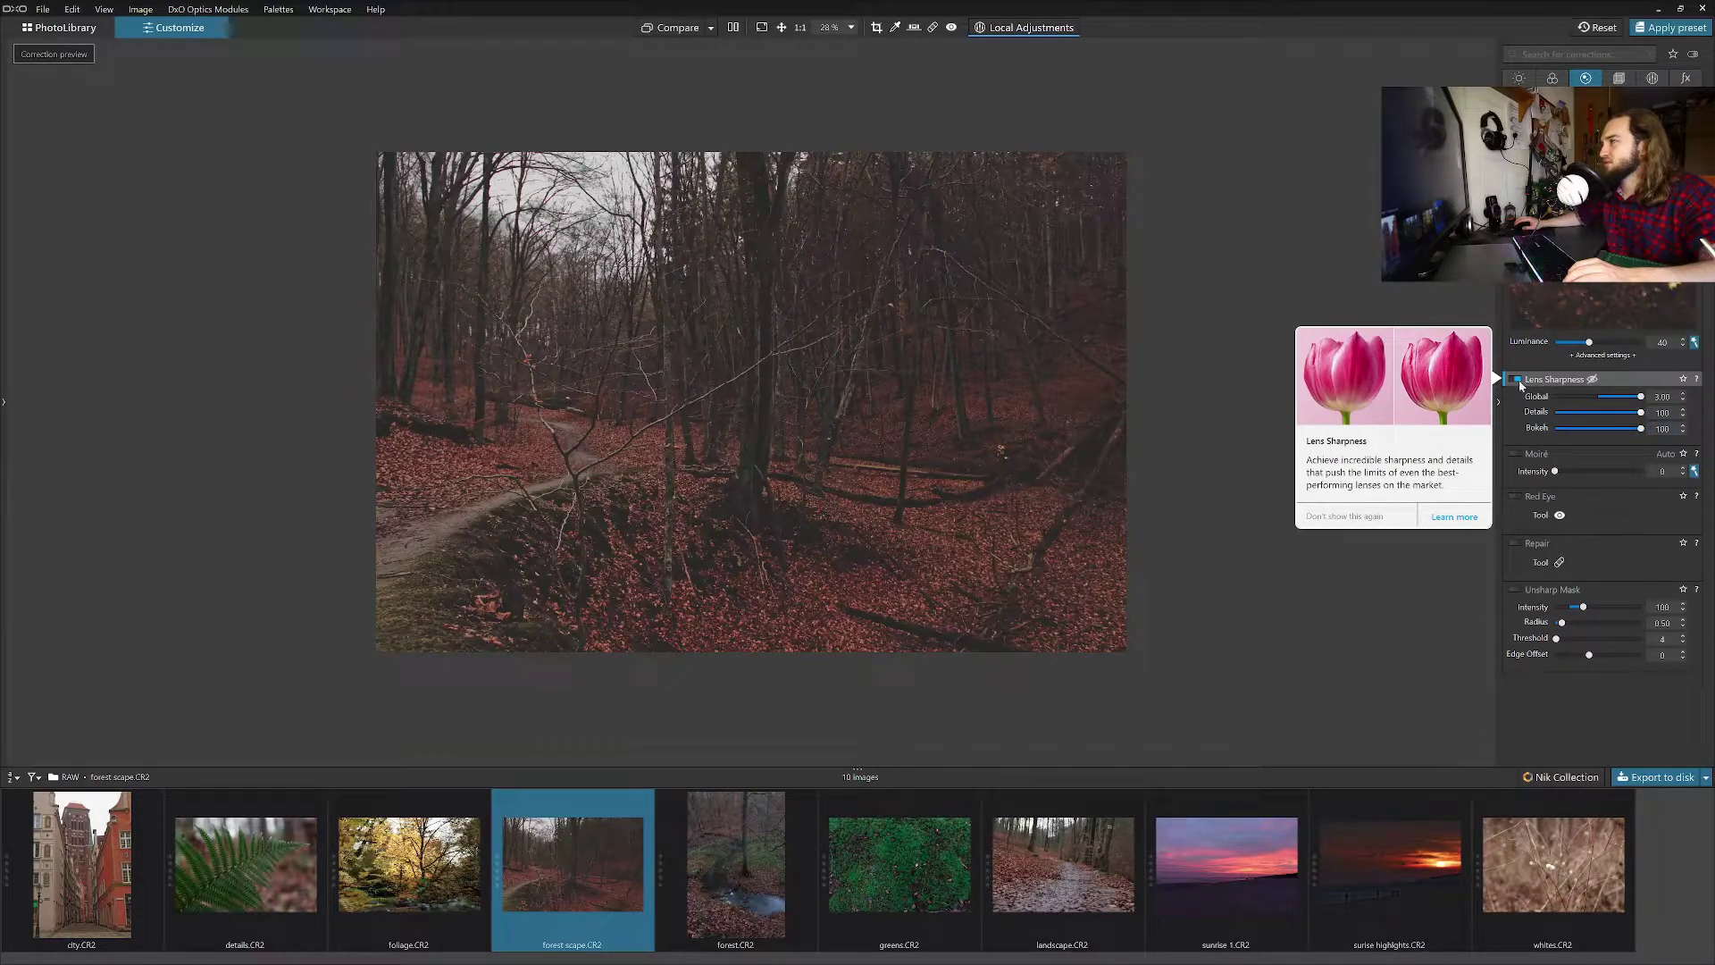
Examine the Lens Sharpness effect on the tree trunks and branches up close and across the photo, with the correction off and on.
scroll(884, 384, "up", 4)
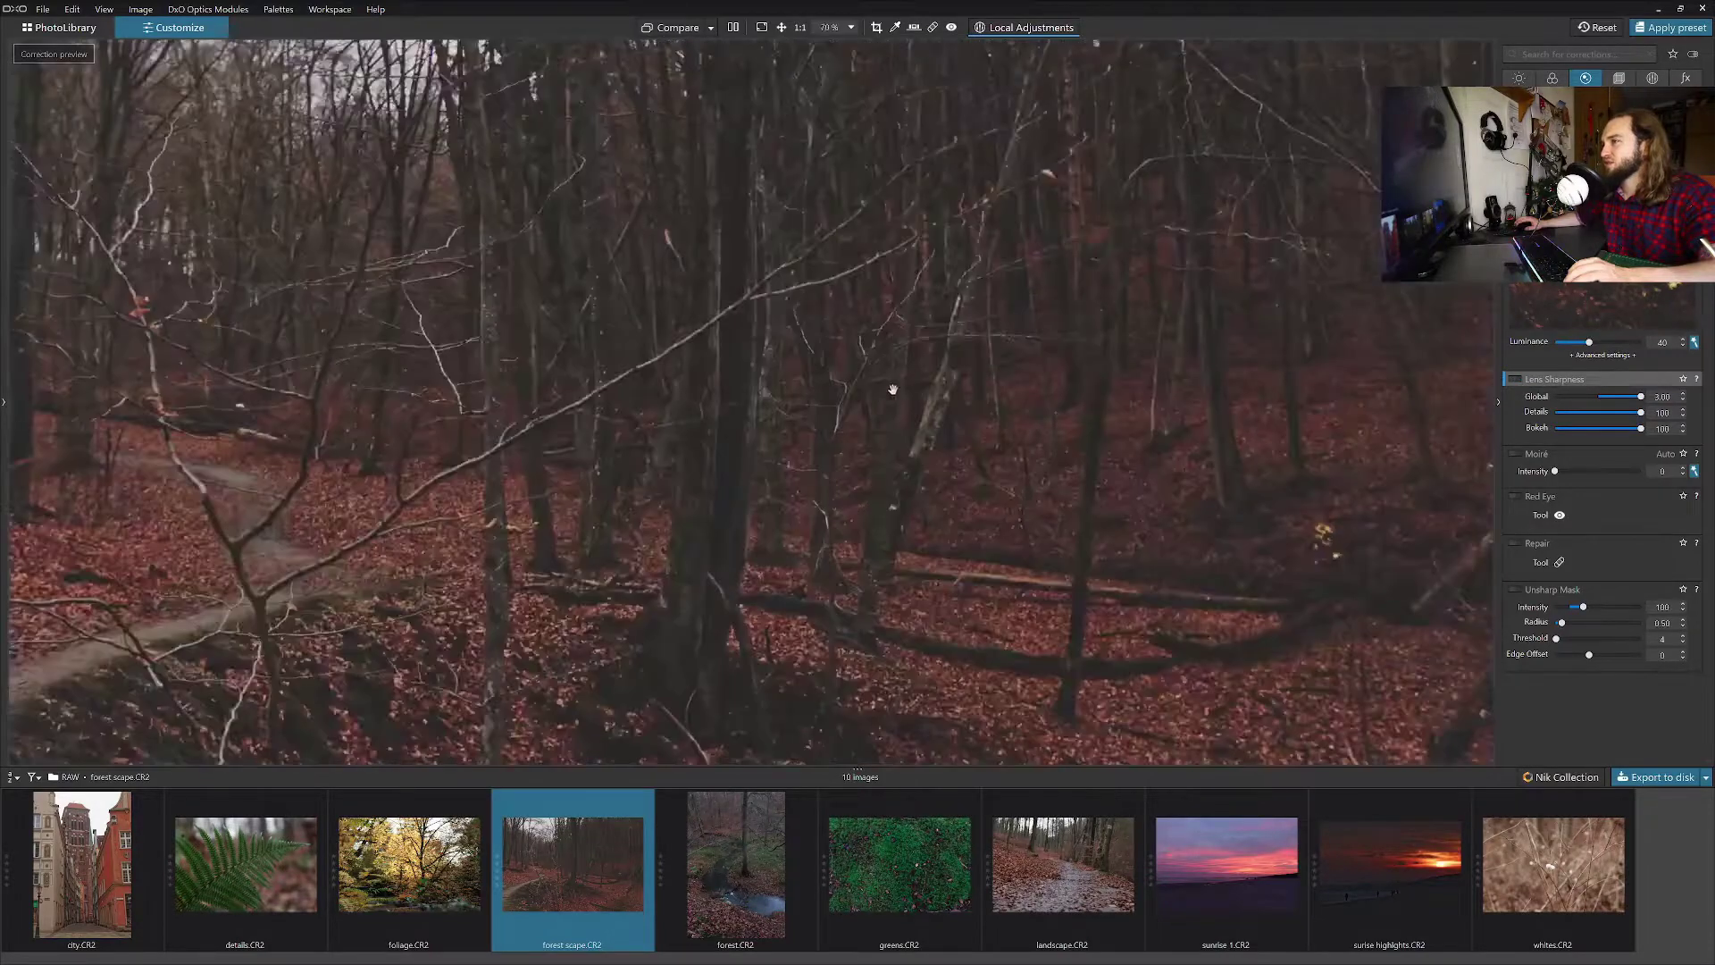
scroll(945, 405, "up", 5)
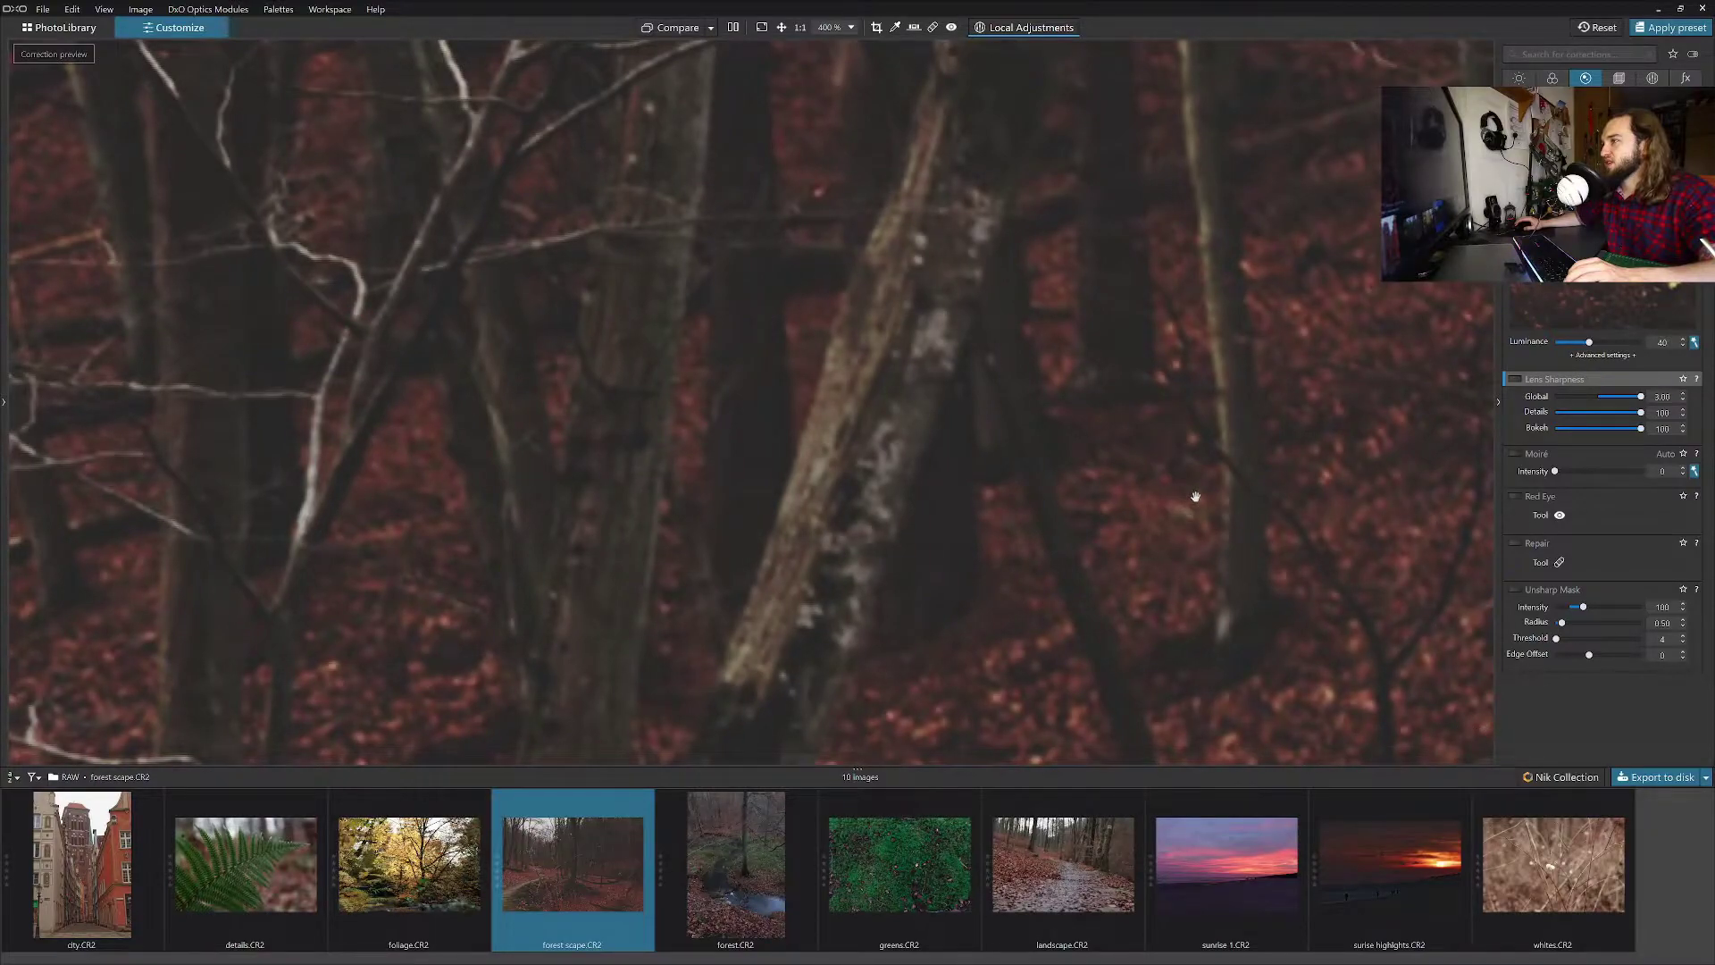
left_click(1517, 380)
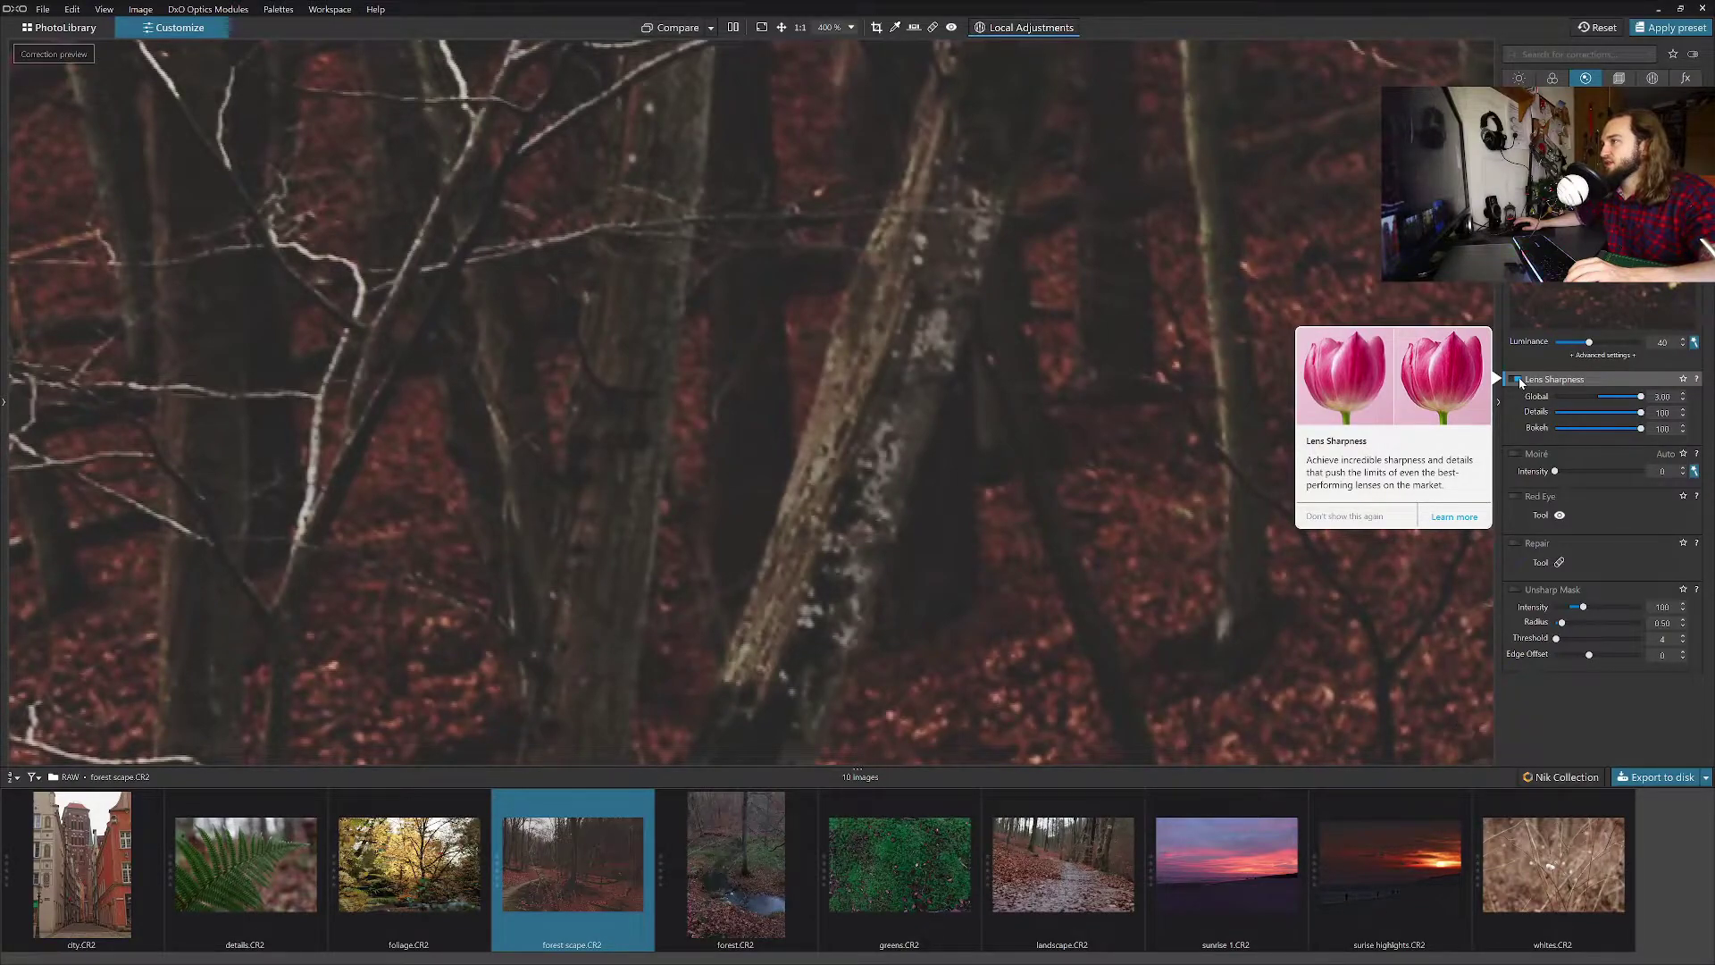
scroll(910, 522, "down", 3)
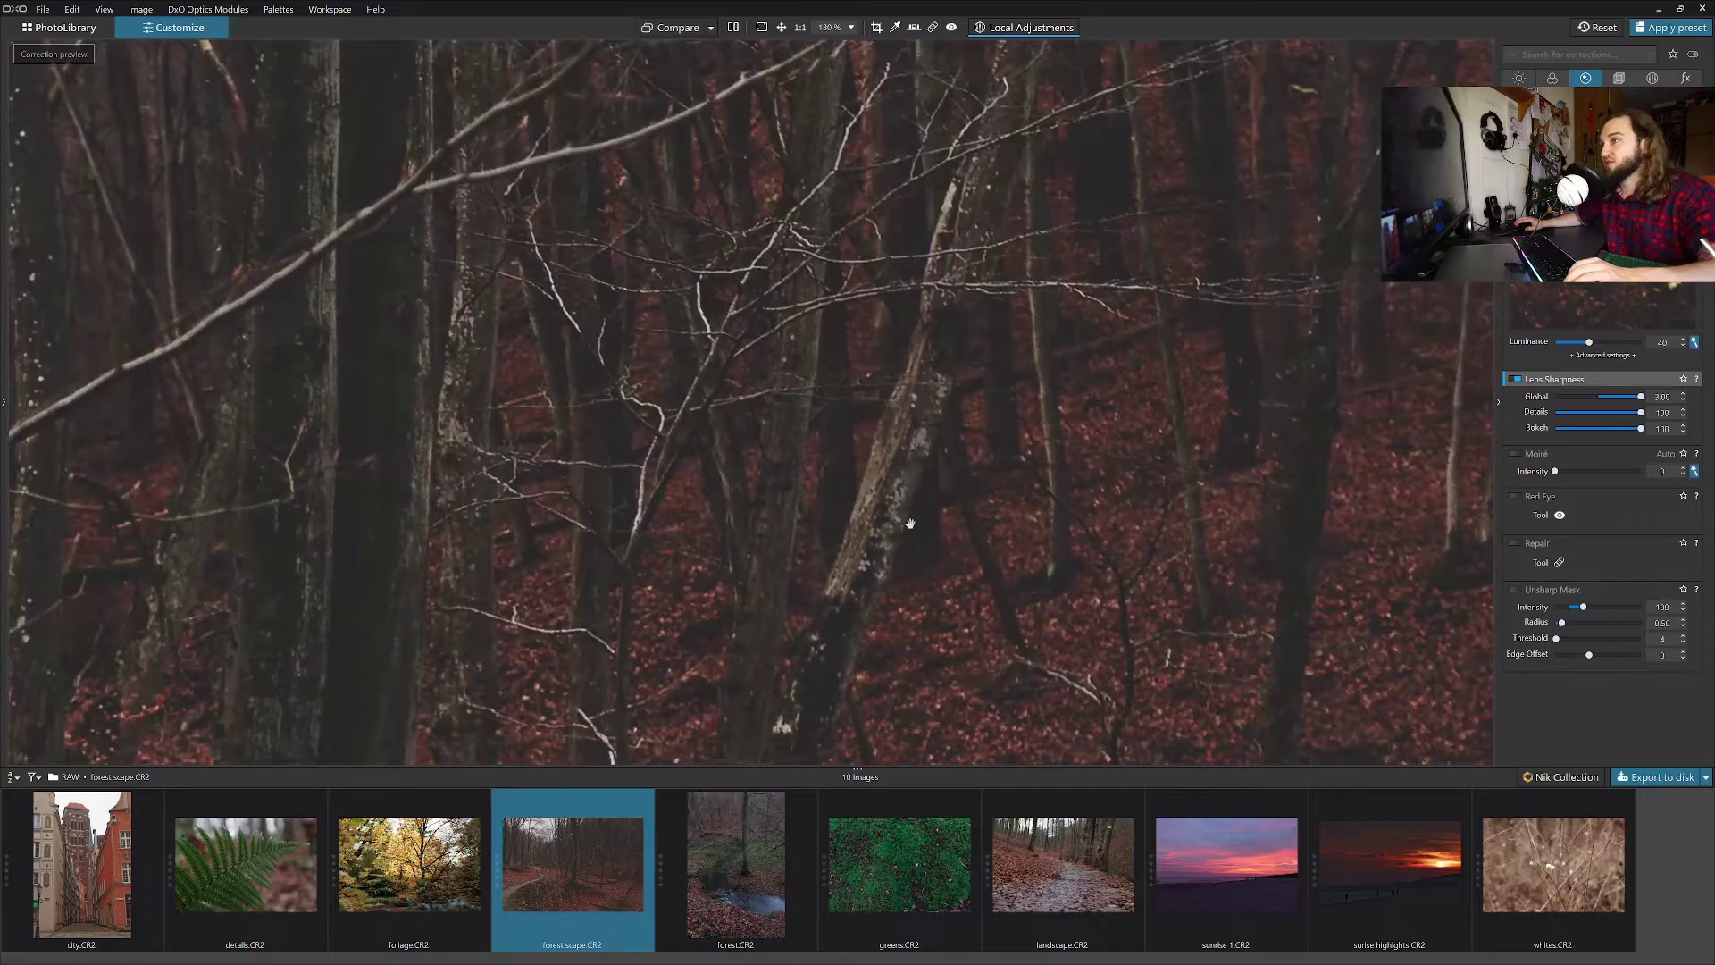
scroll(909, 522, "down", 4)
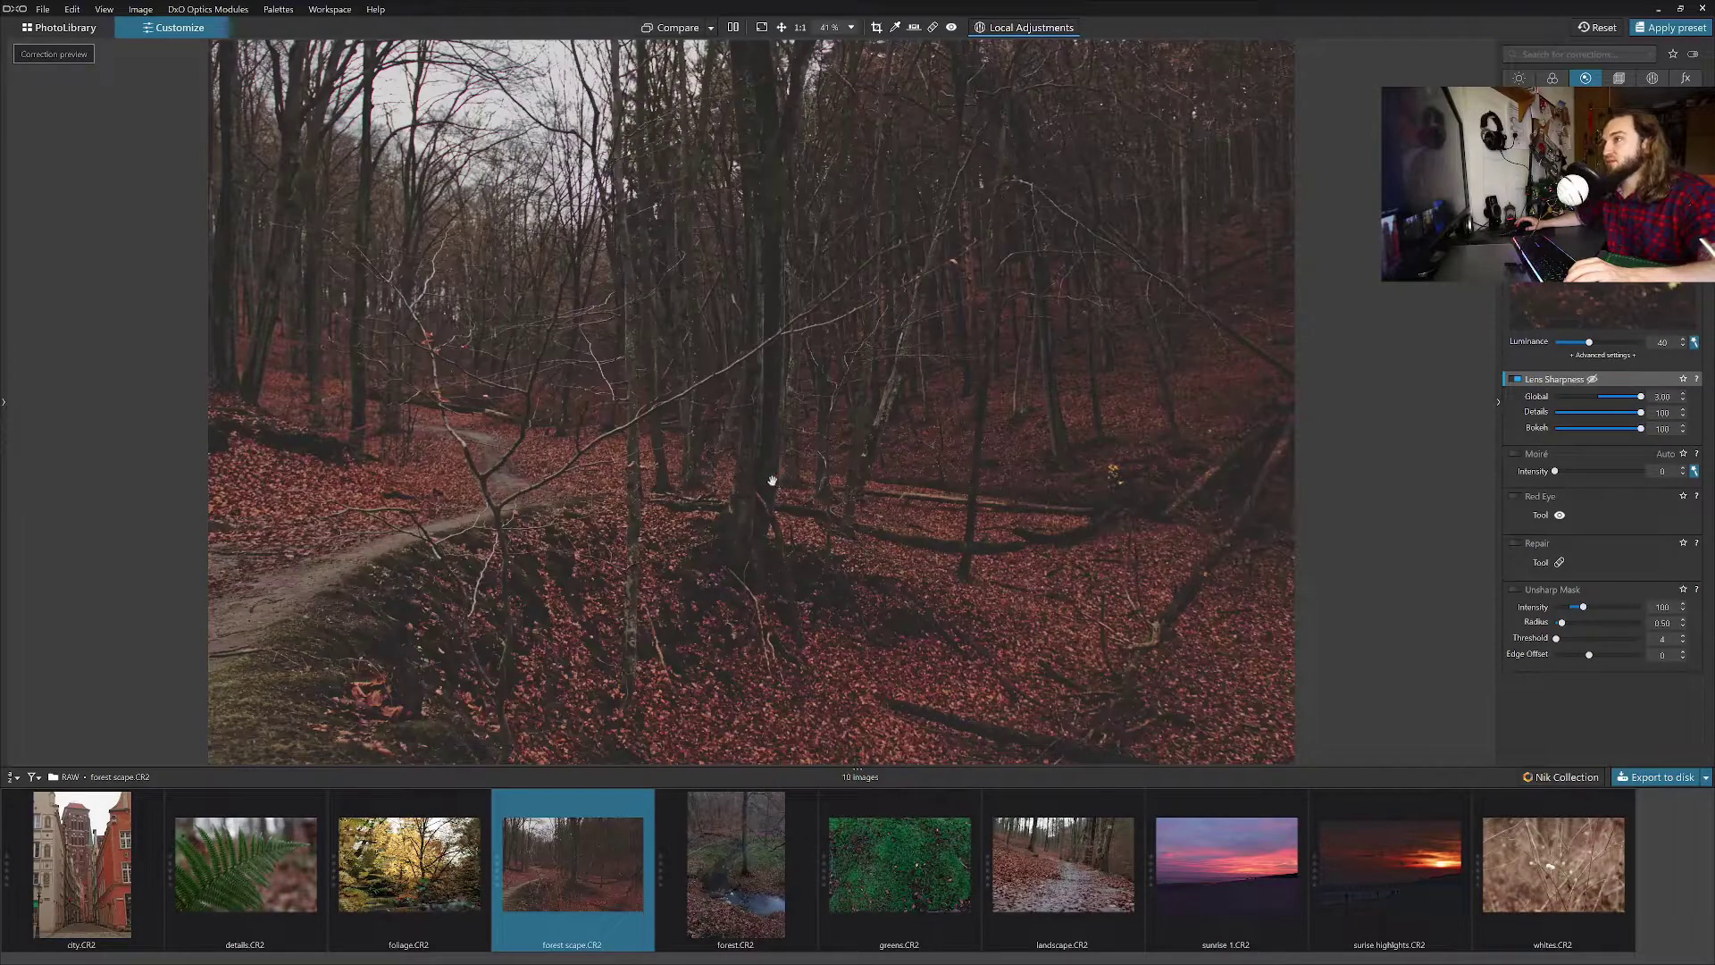
scroll(763, 478, "up", 2)
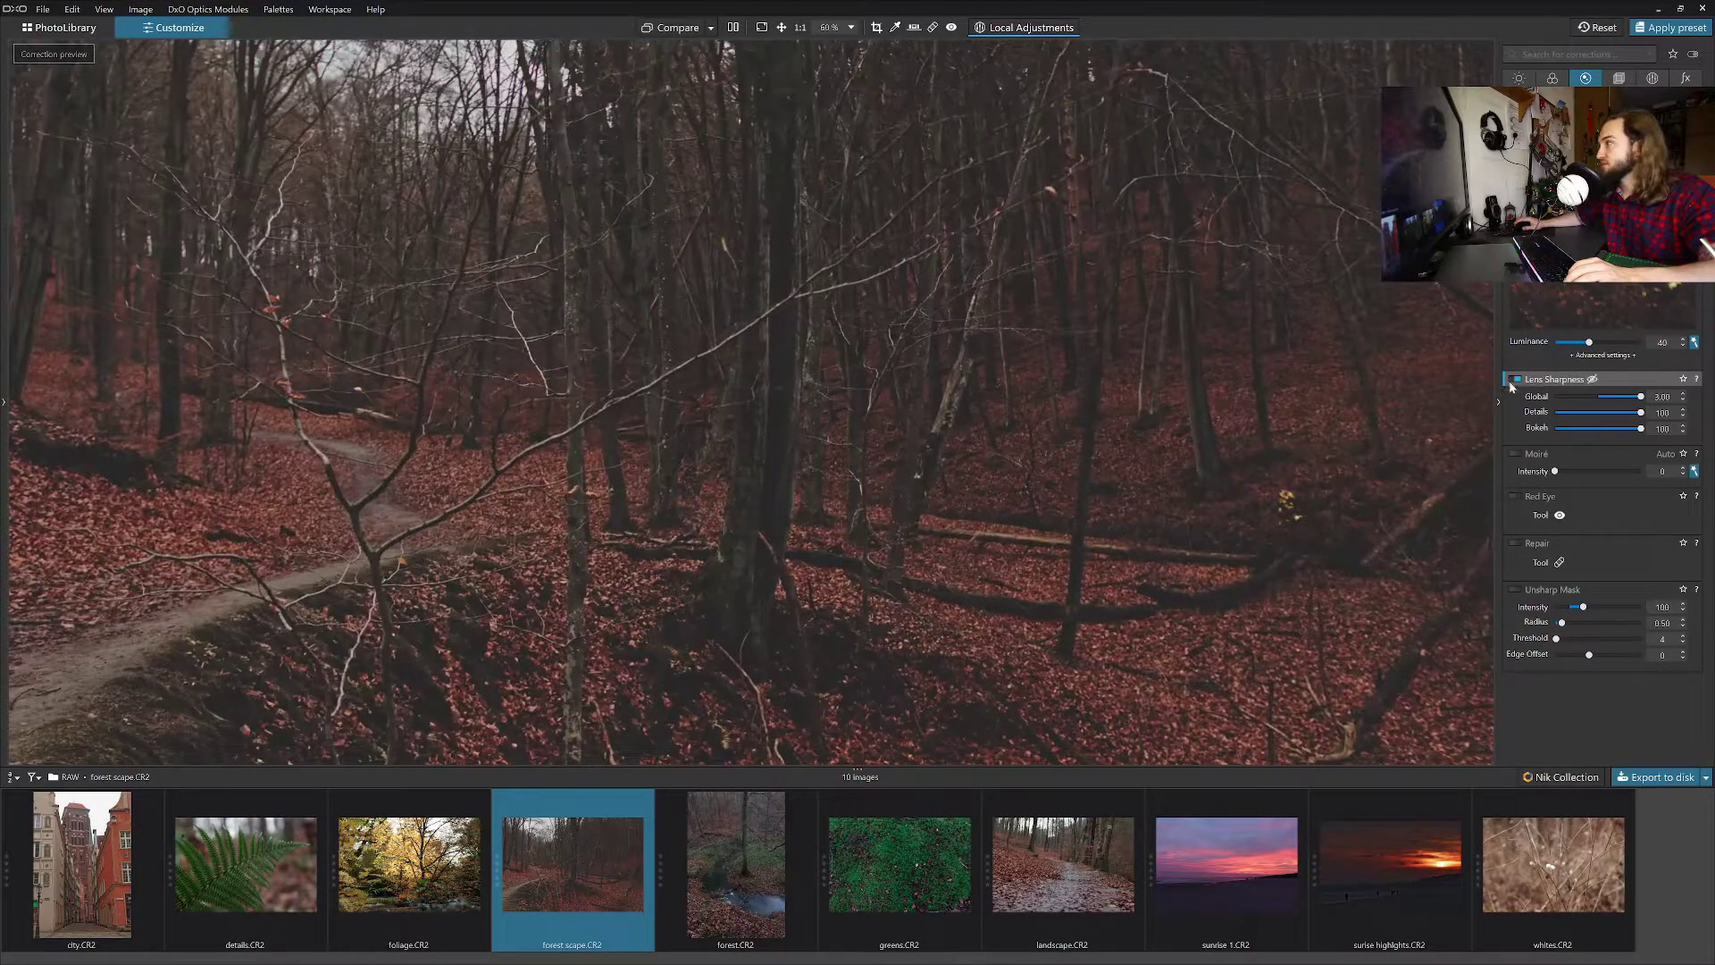
mouse_move(1521, 380)
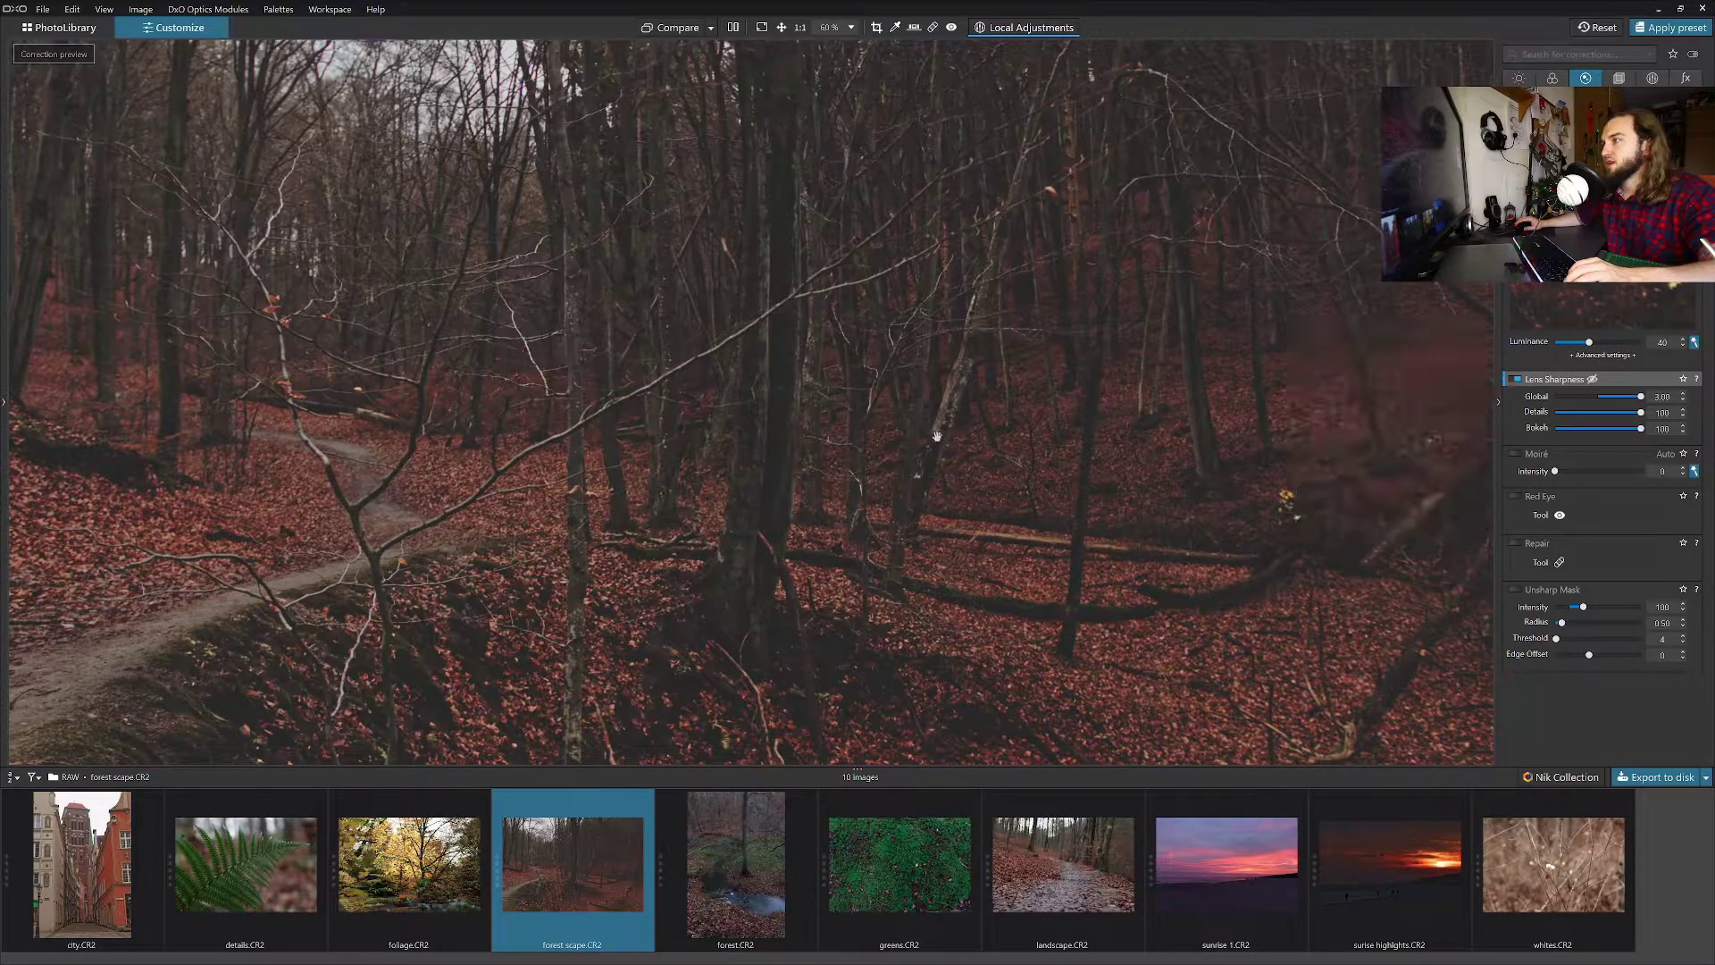
scroll(932, 529, "down", 3)
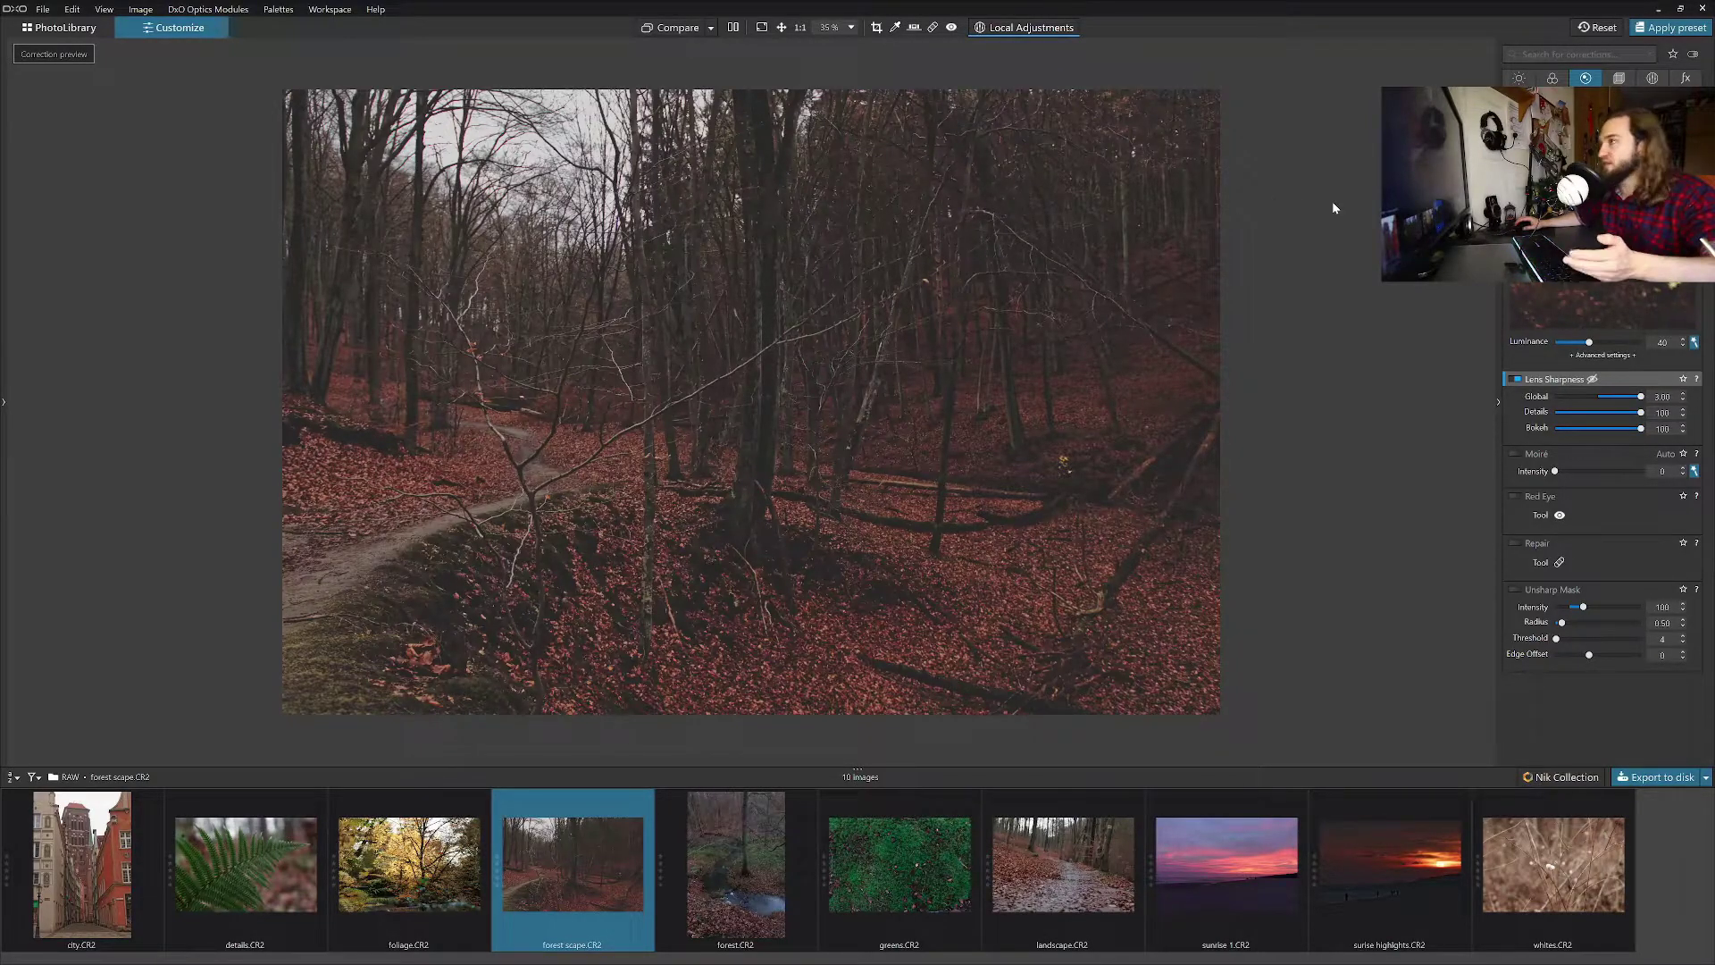
Start Local Adjustments and place a control point on the fallen leaves in the lower foreground, near the central tree.
left_click(1620, 80)
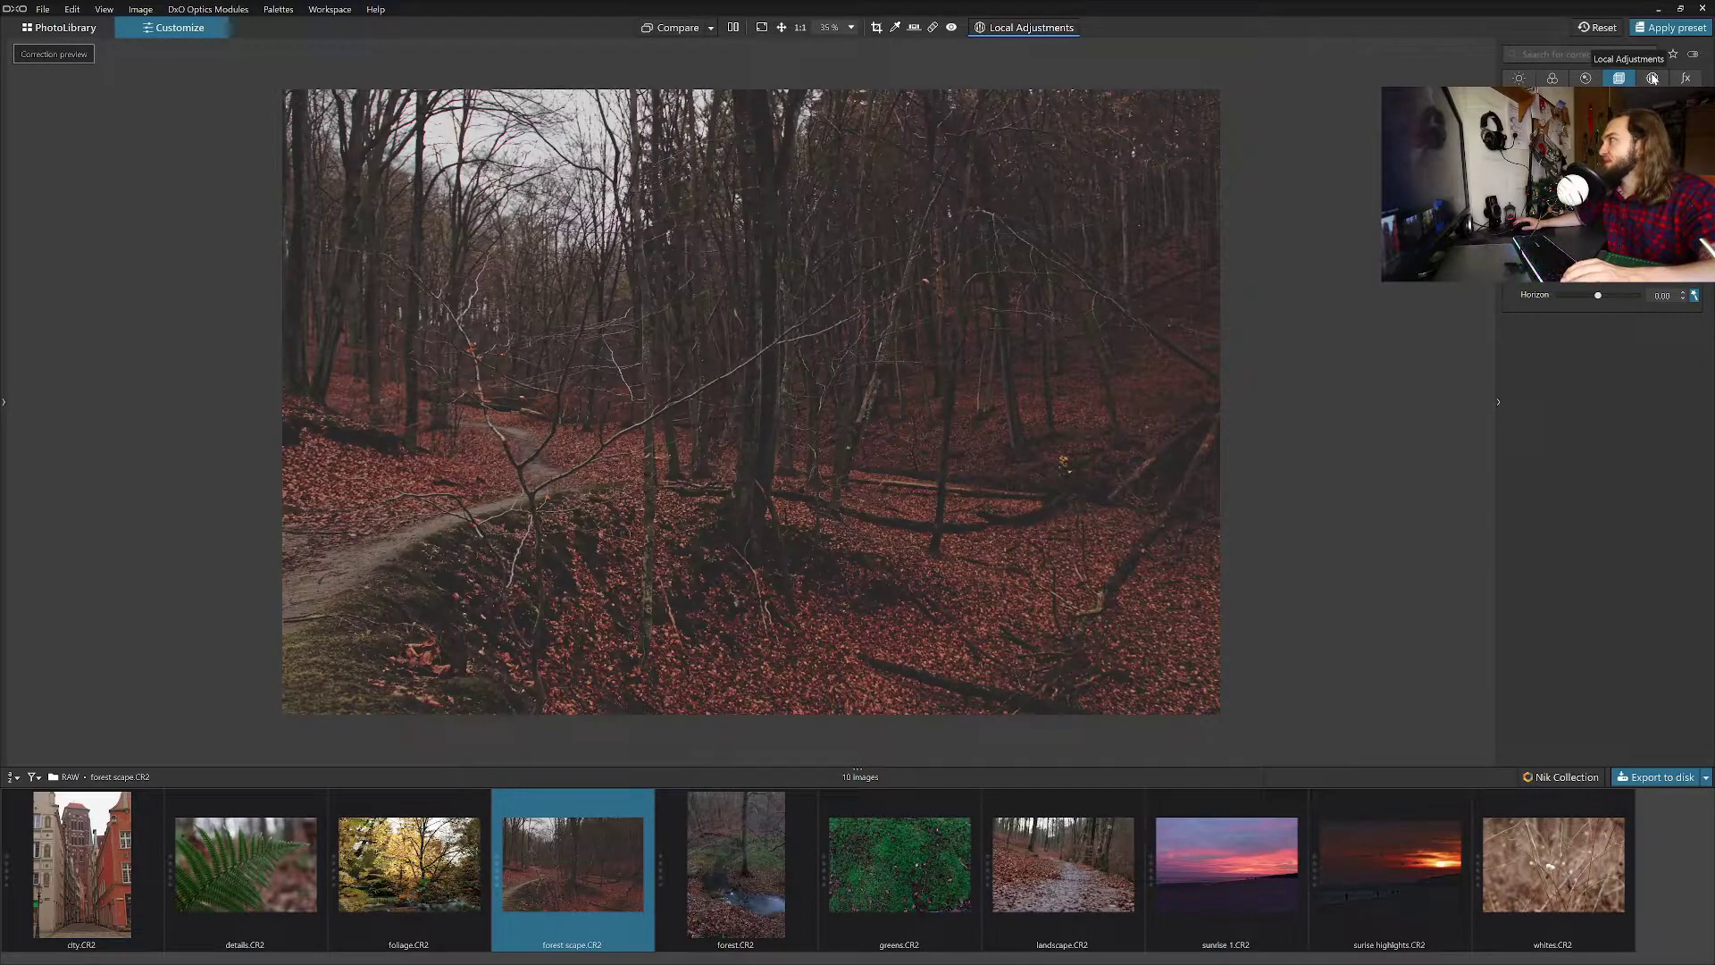
left_click(1652, 79)
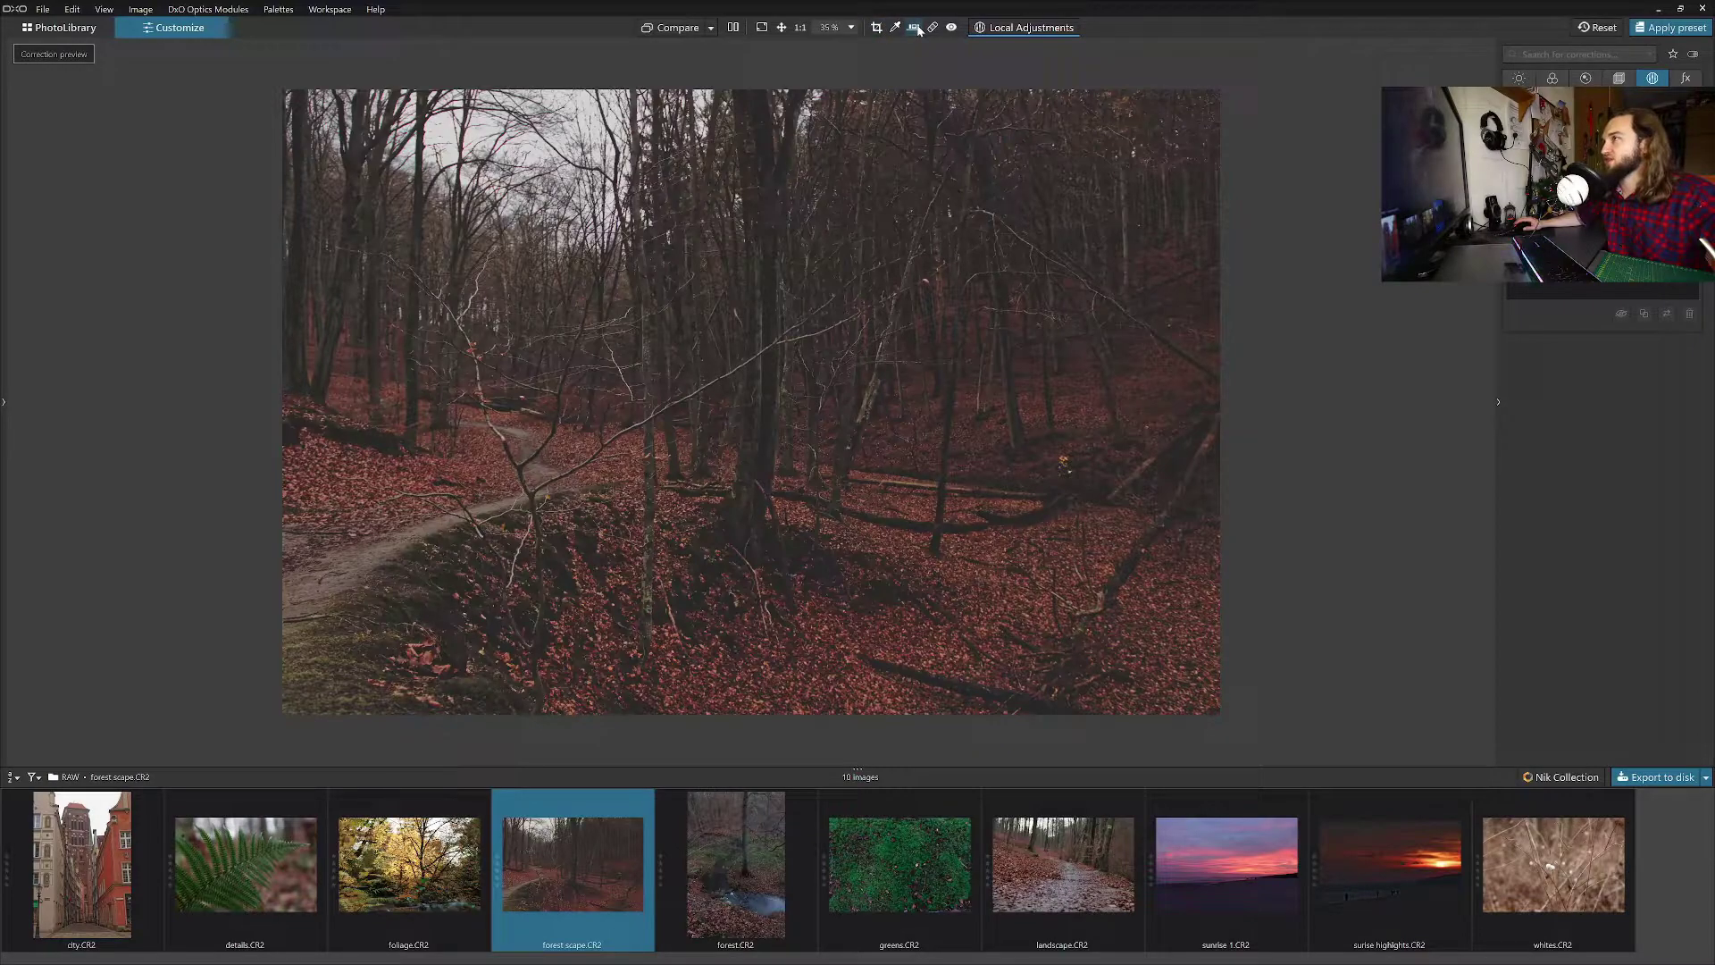
mouse_move(991, 34)
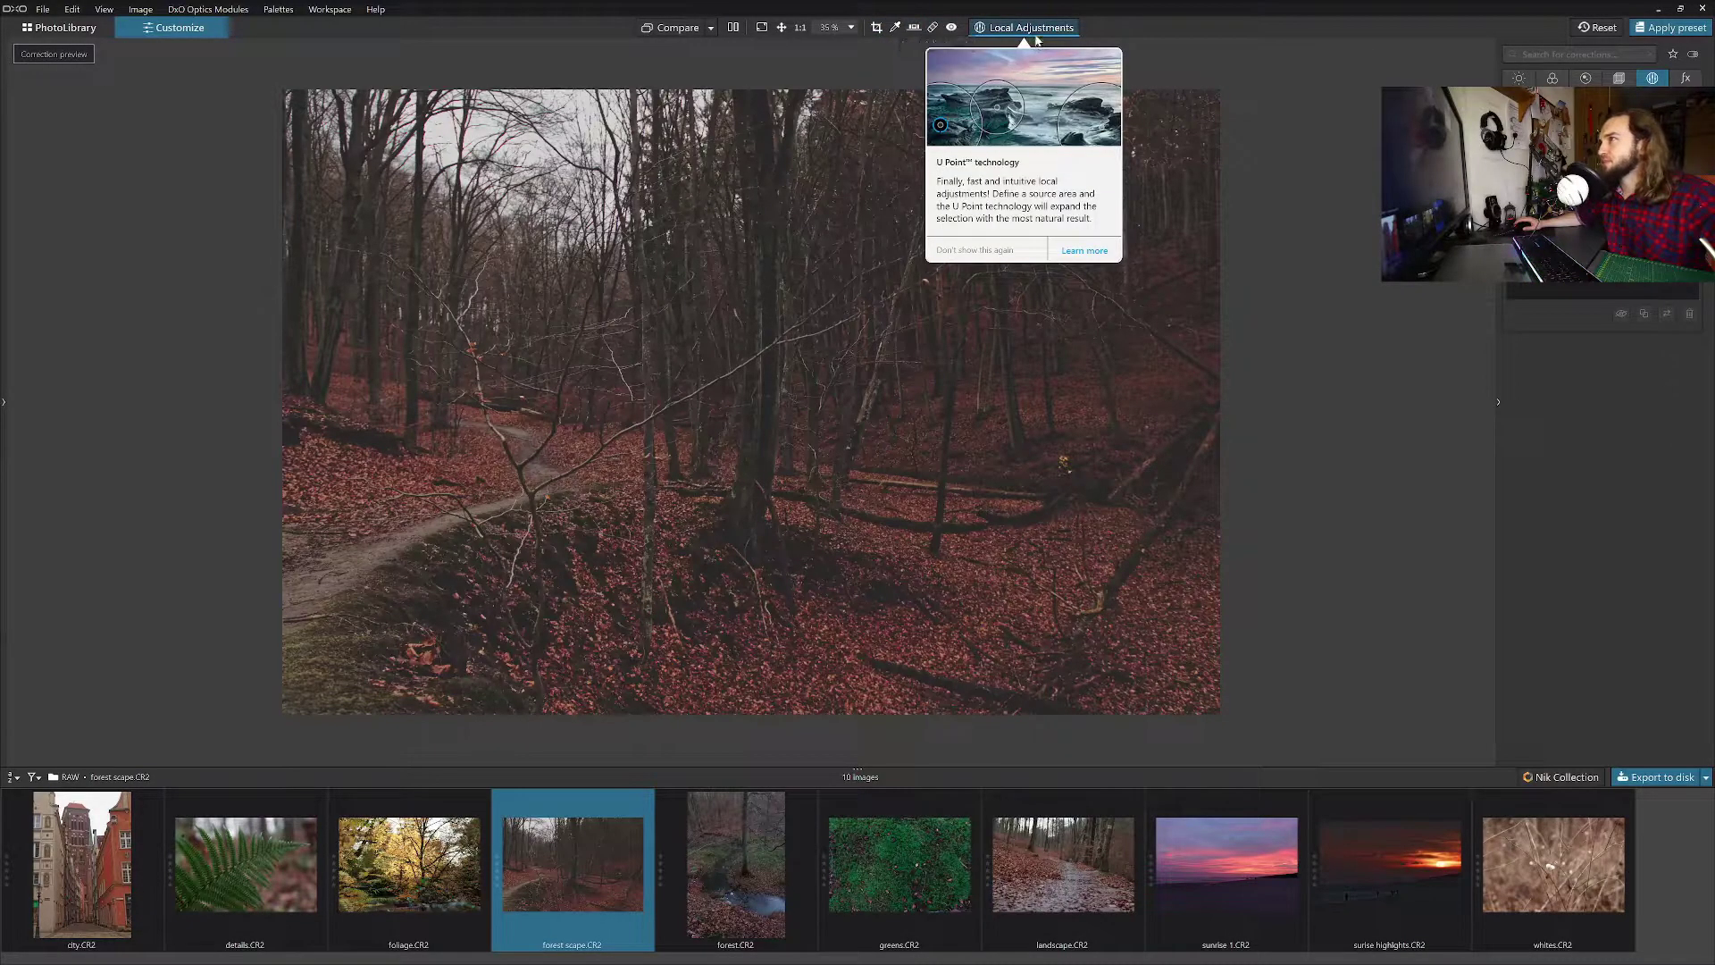
left_click(1043, 33)
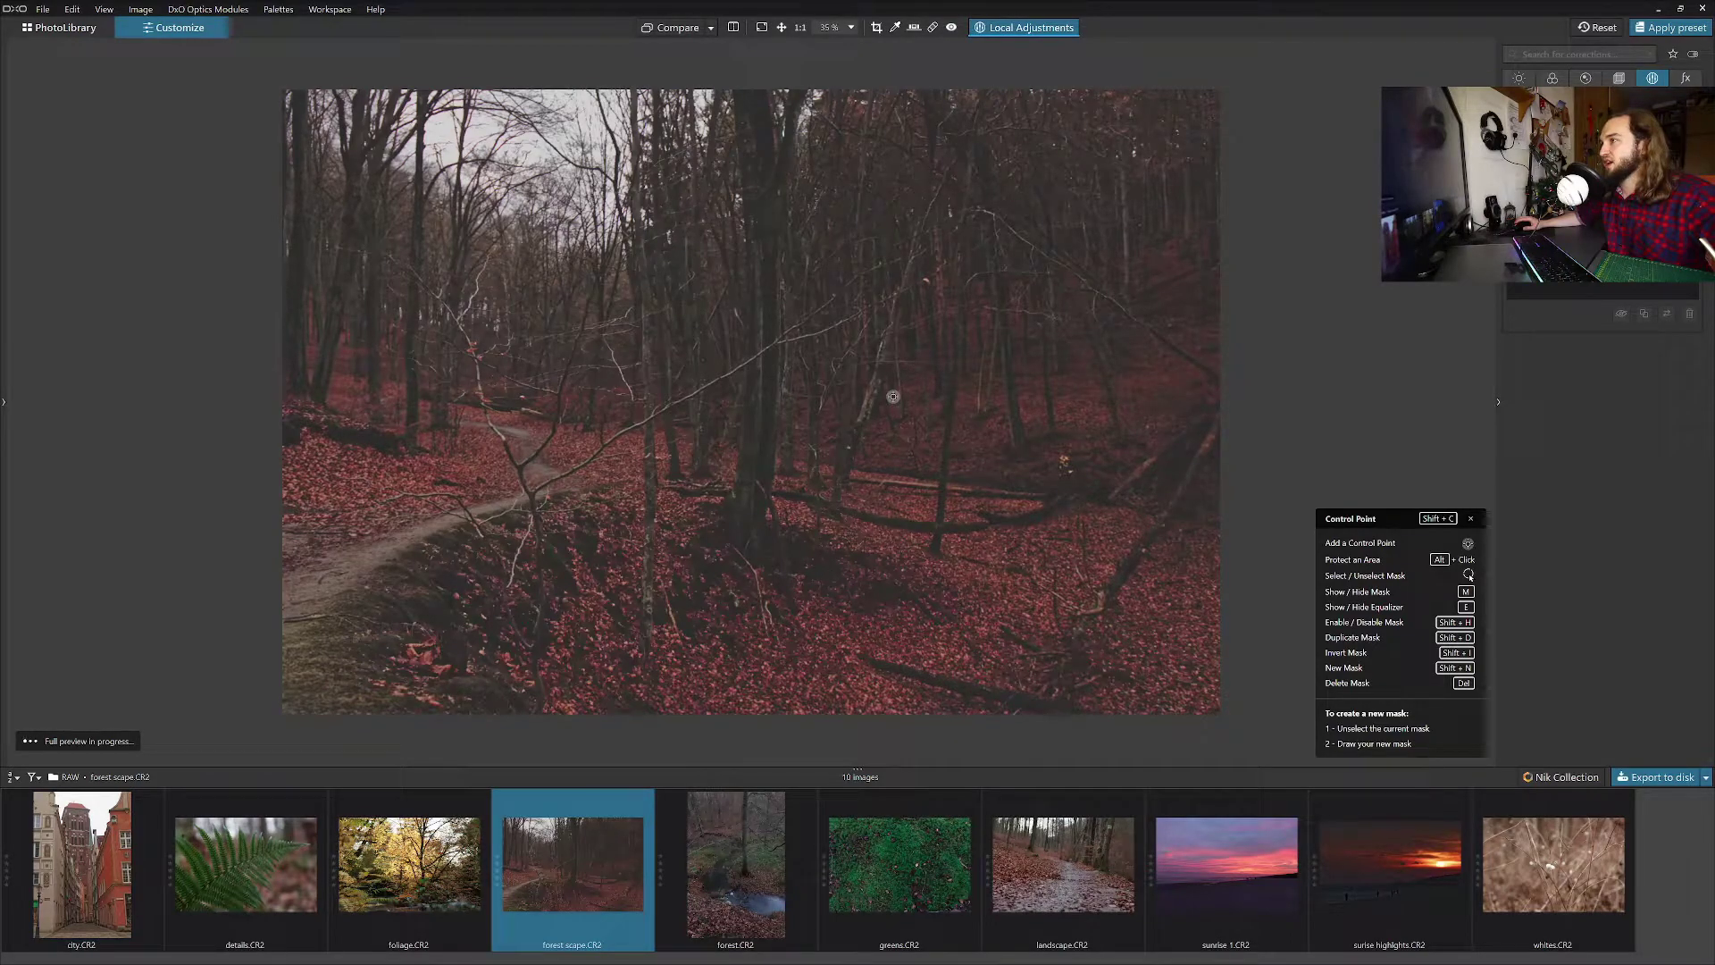
left_click(686, 610)
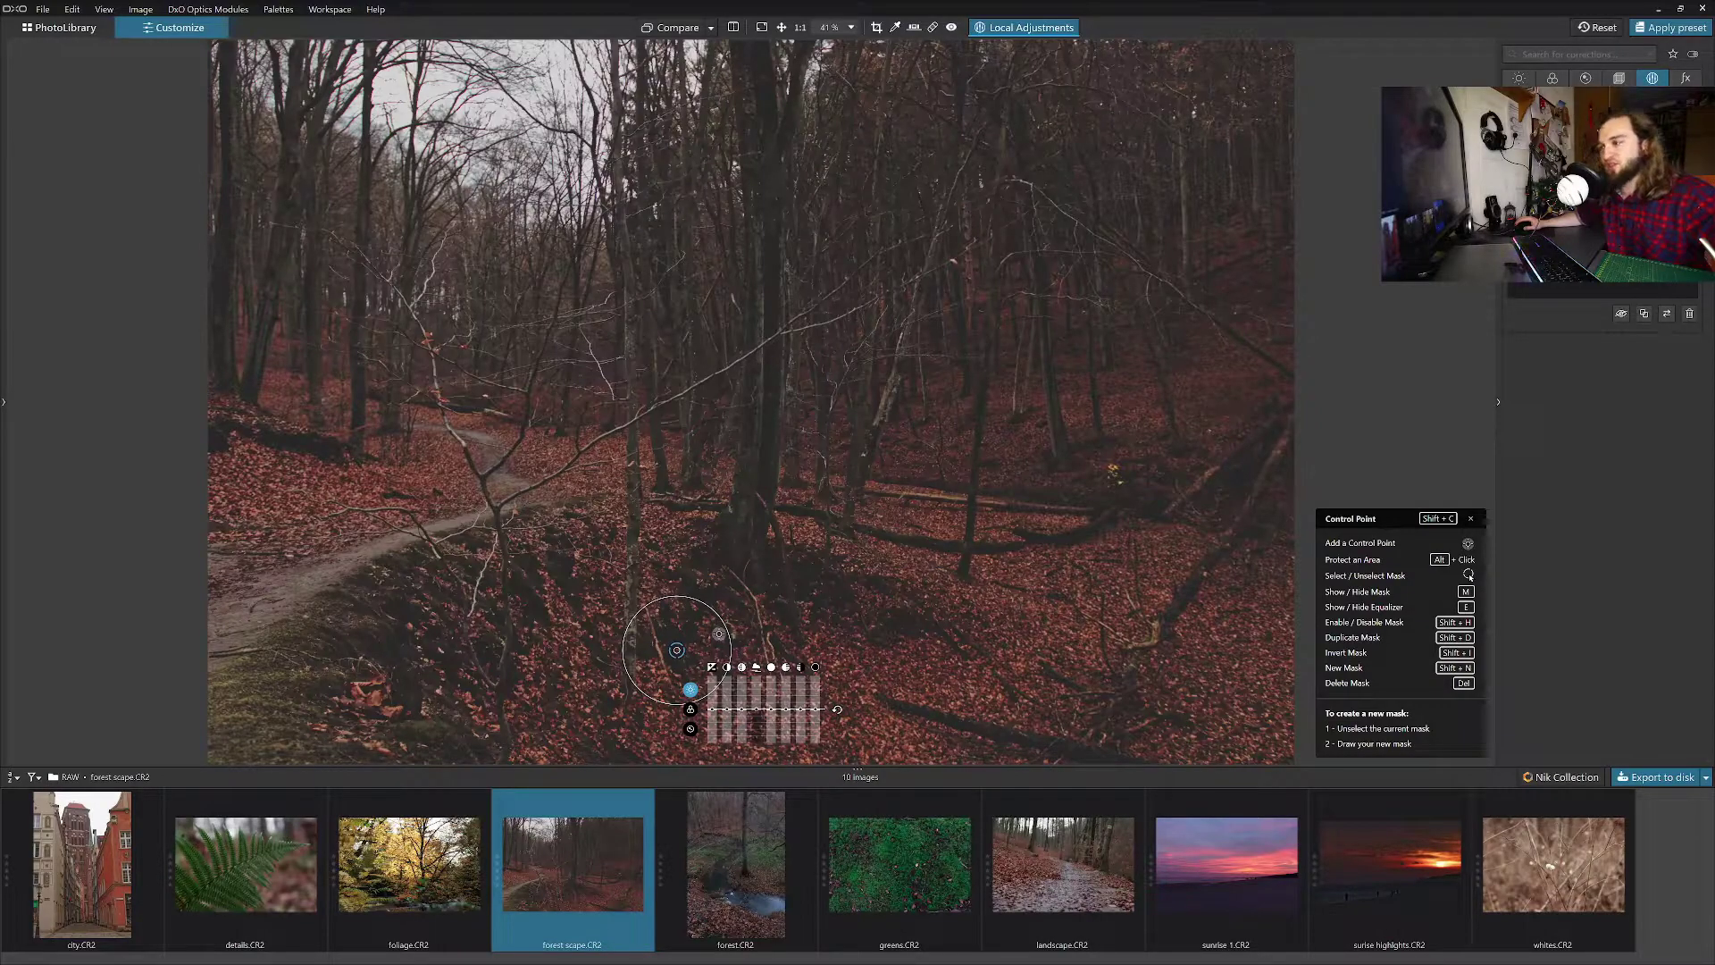
Raise the control point's exposure slightly and its ClearView strongly to brighten the leaves.
mouse_move(736, 714)
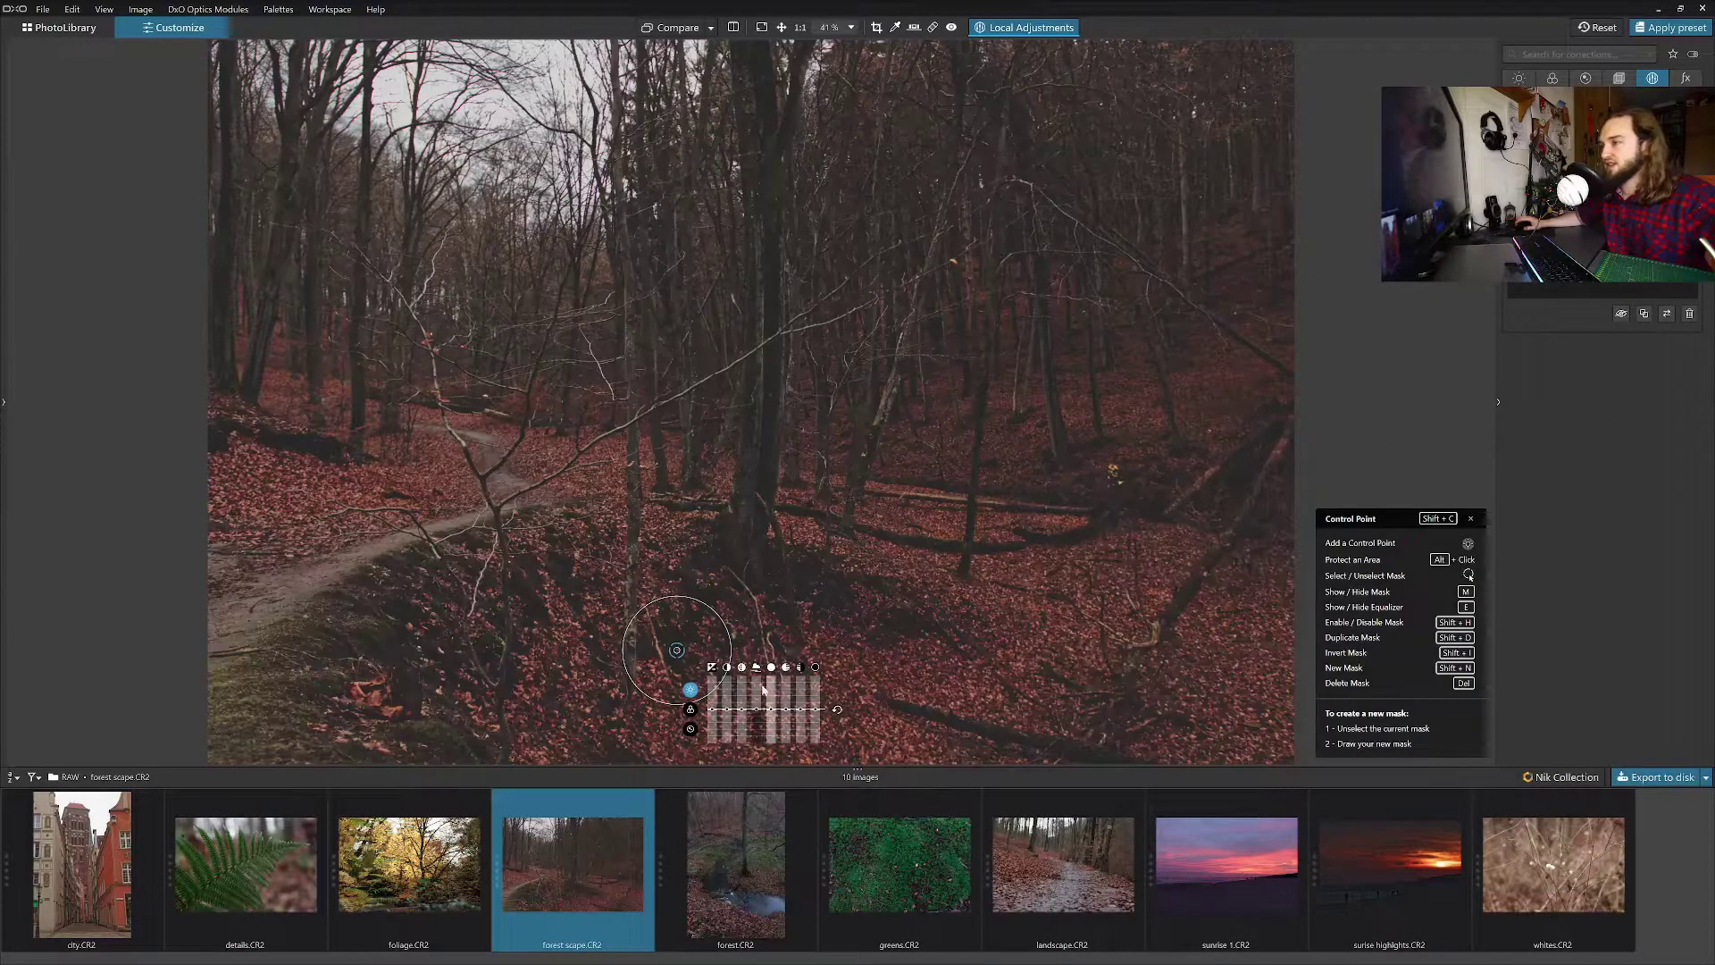
mouse_move(741, 711)
left_mouse_down()
mouse_move(742, 674)
mouse_move(744, 711)
mouse_move(713, 706)
mouse_move(717, 681)
mouse_move(713, 750)
mouse_move(713, 703)
left_mouse_up()
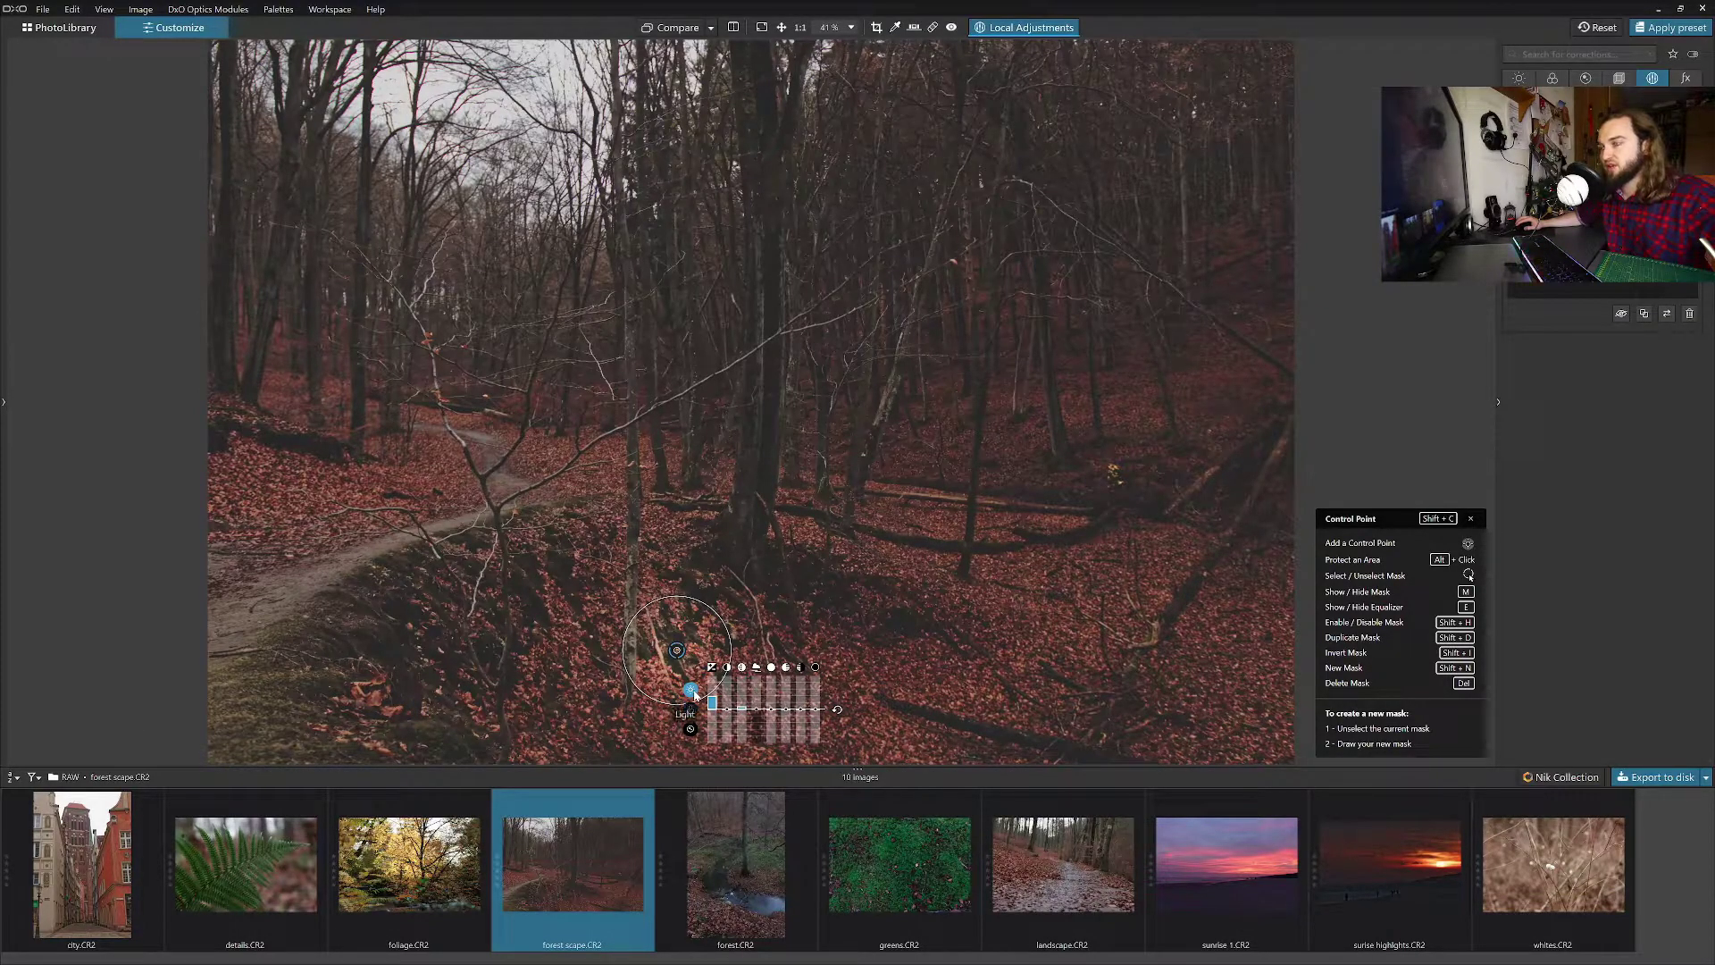
left_click(690, 709)
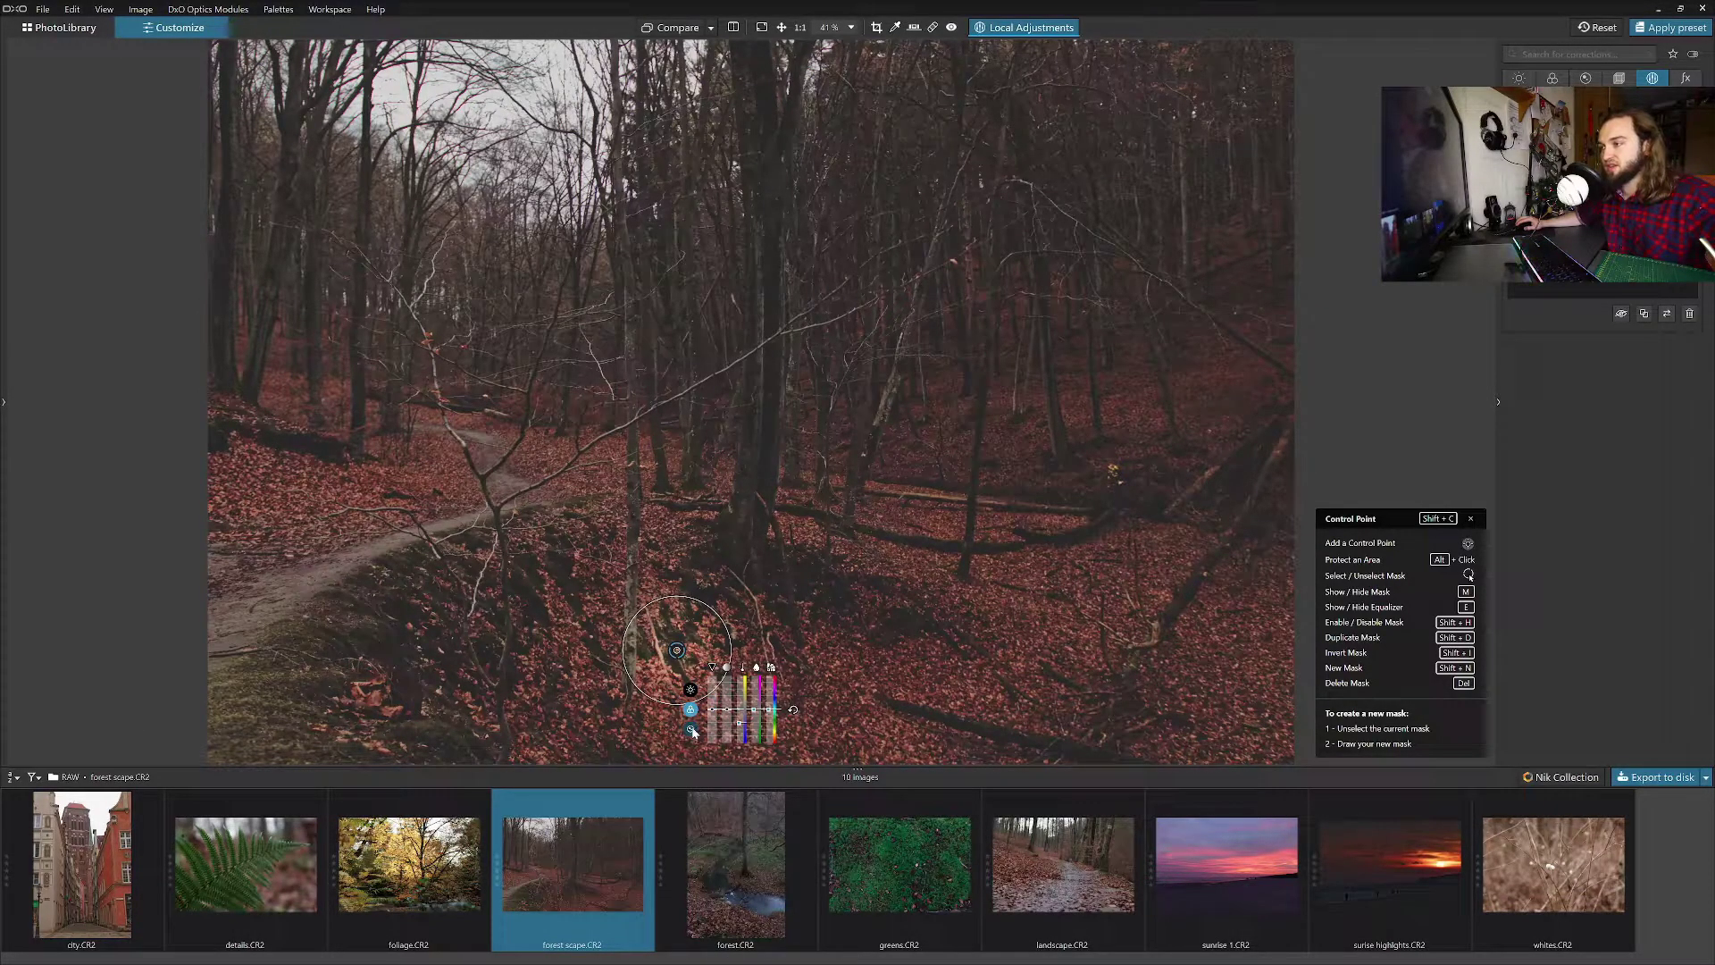
left_click(691, 729)
left_click(691, 689)
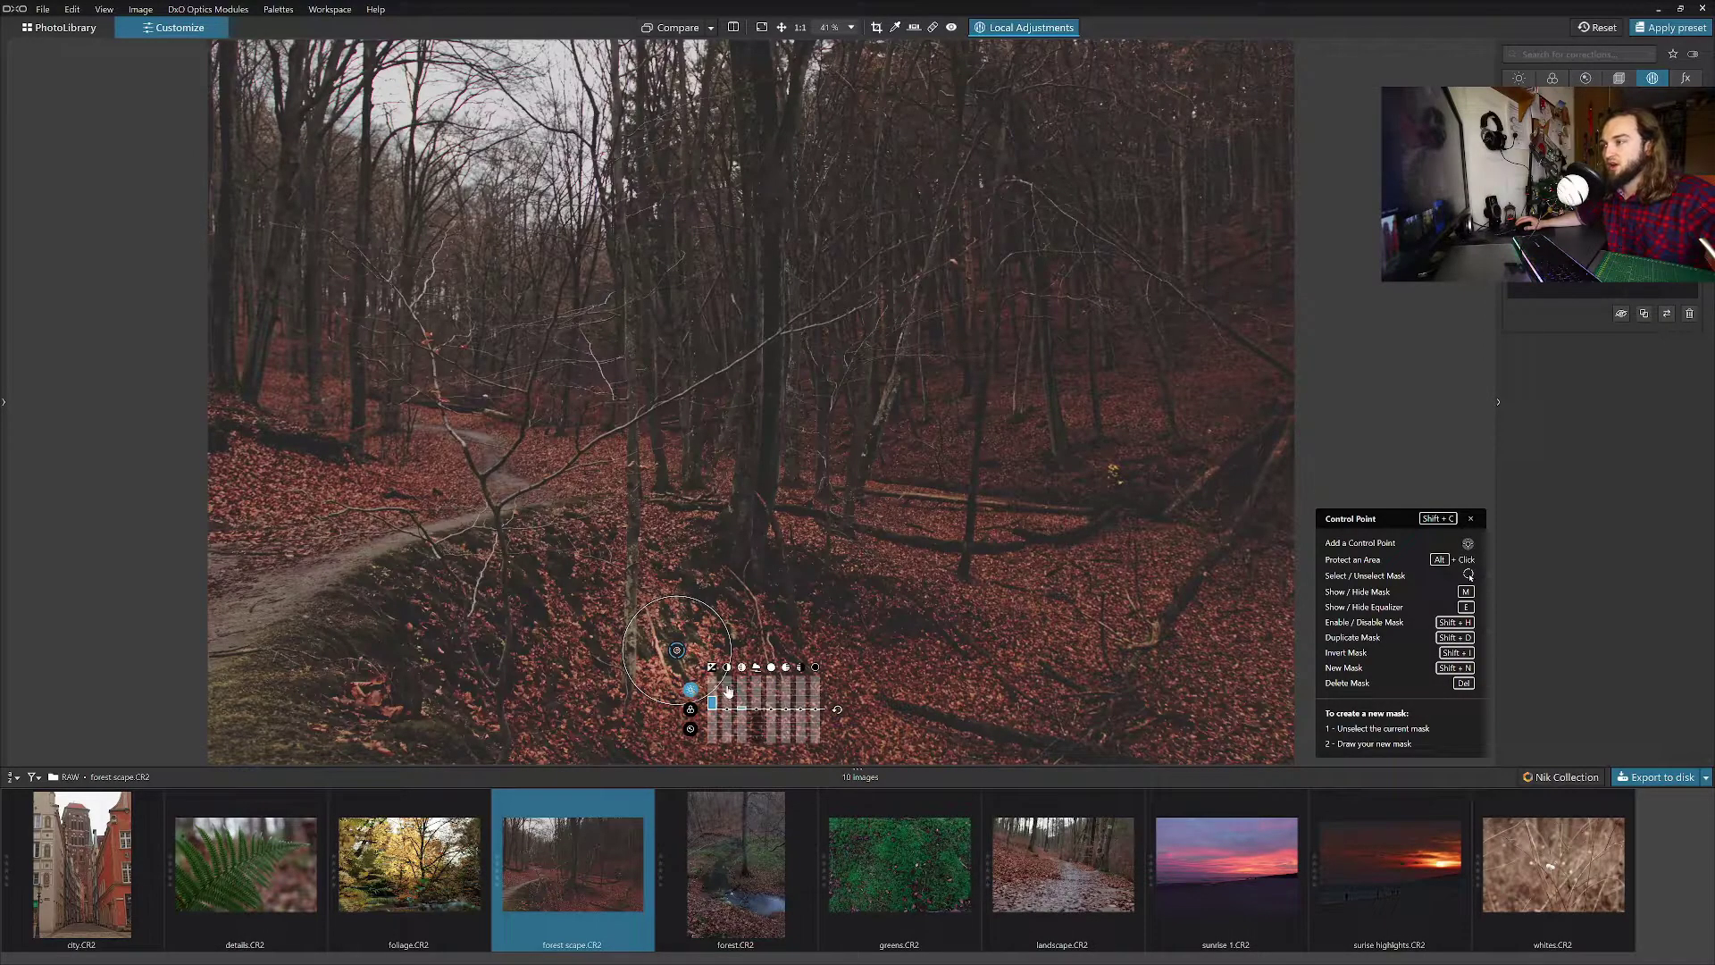
left_click_drag(757, 710, 762, 672)
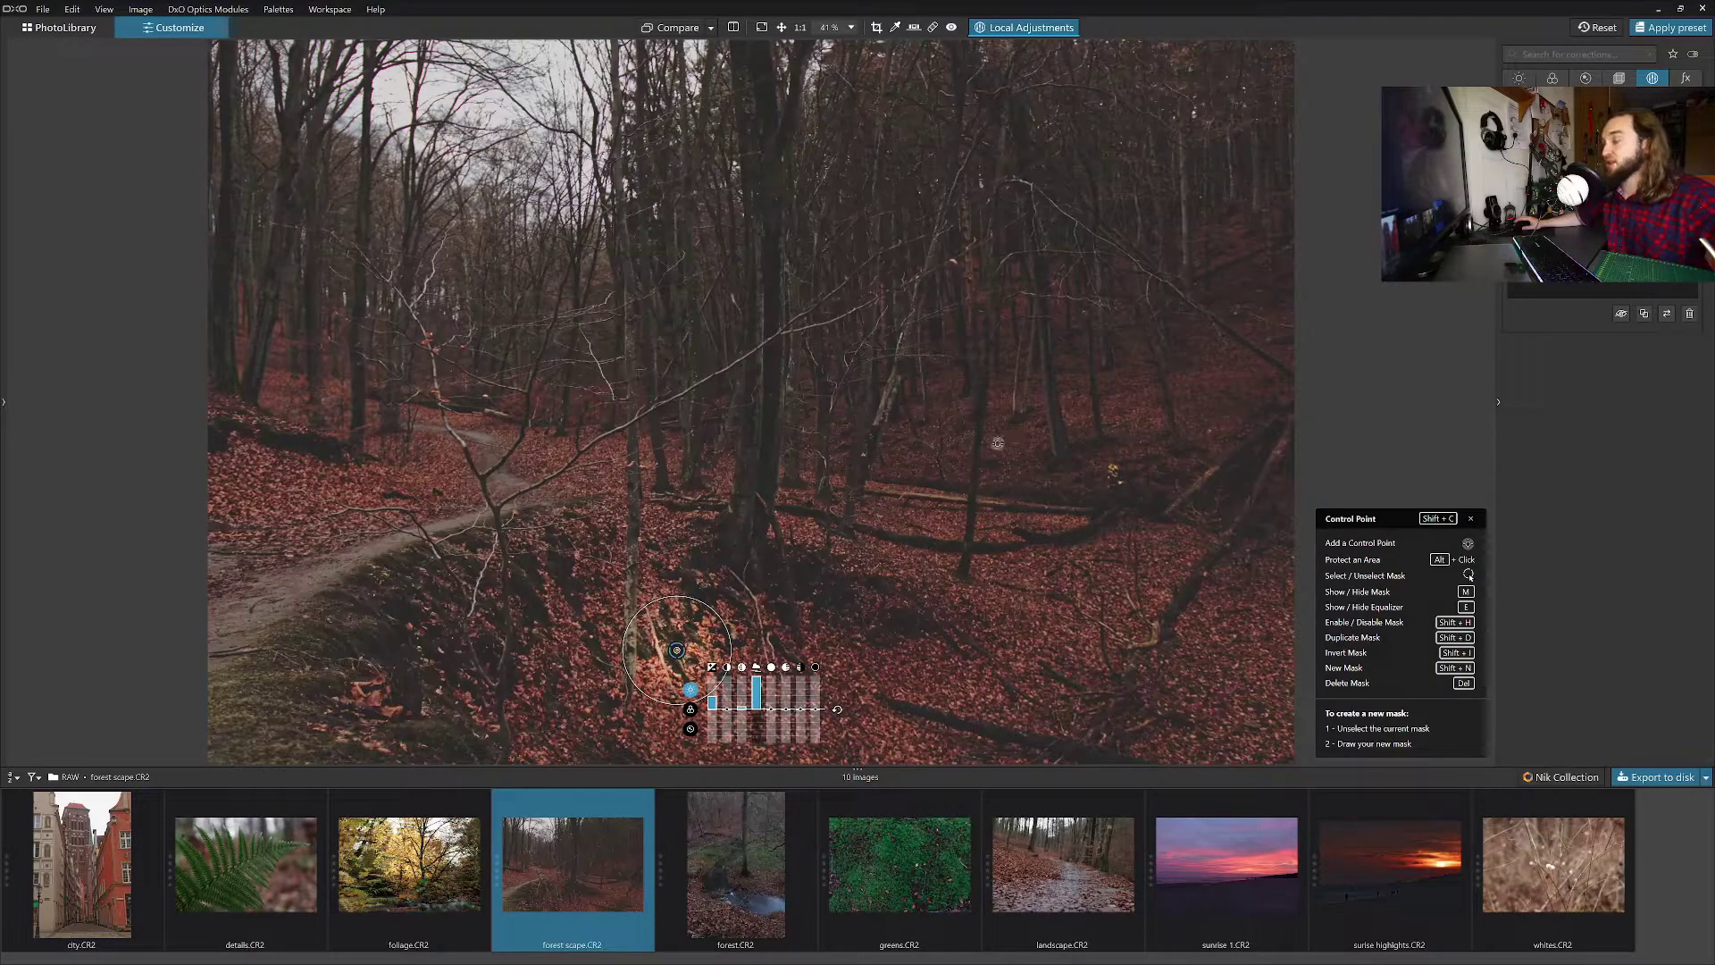
Add a slightly tilted graduated filter fading from the photo's right edge to the central trees, and lower its exposure slightly.
right_click(1028, 488)
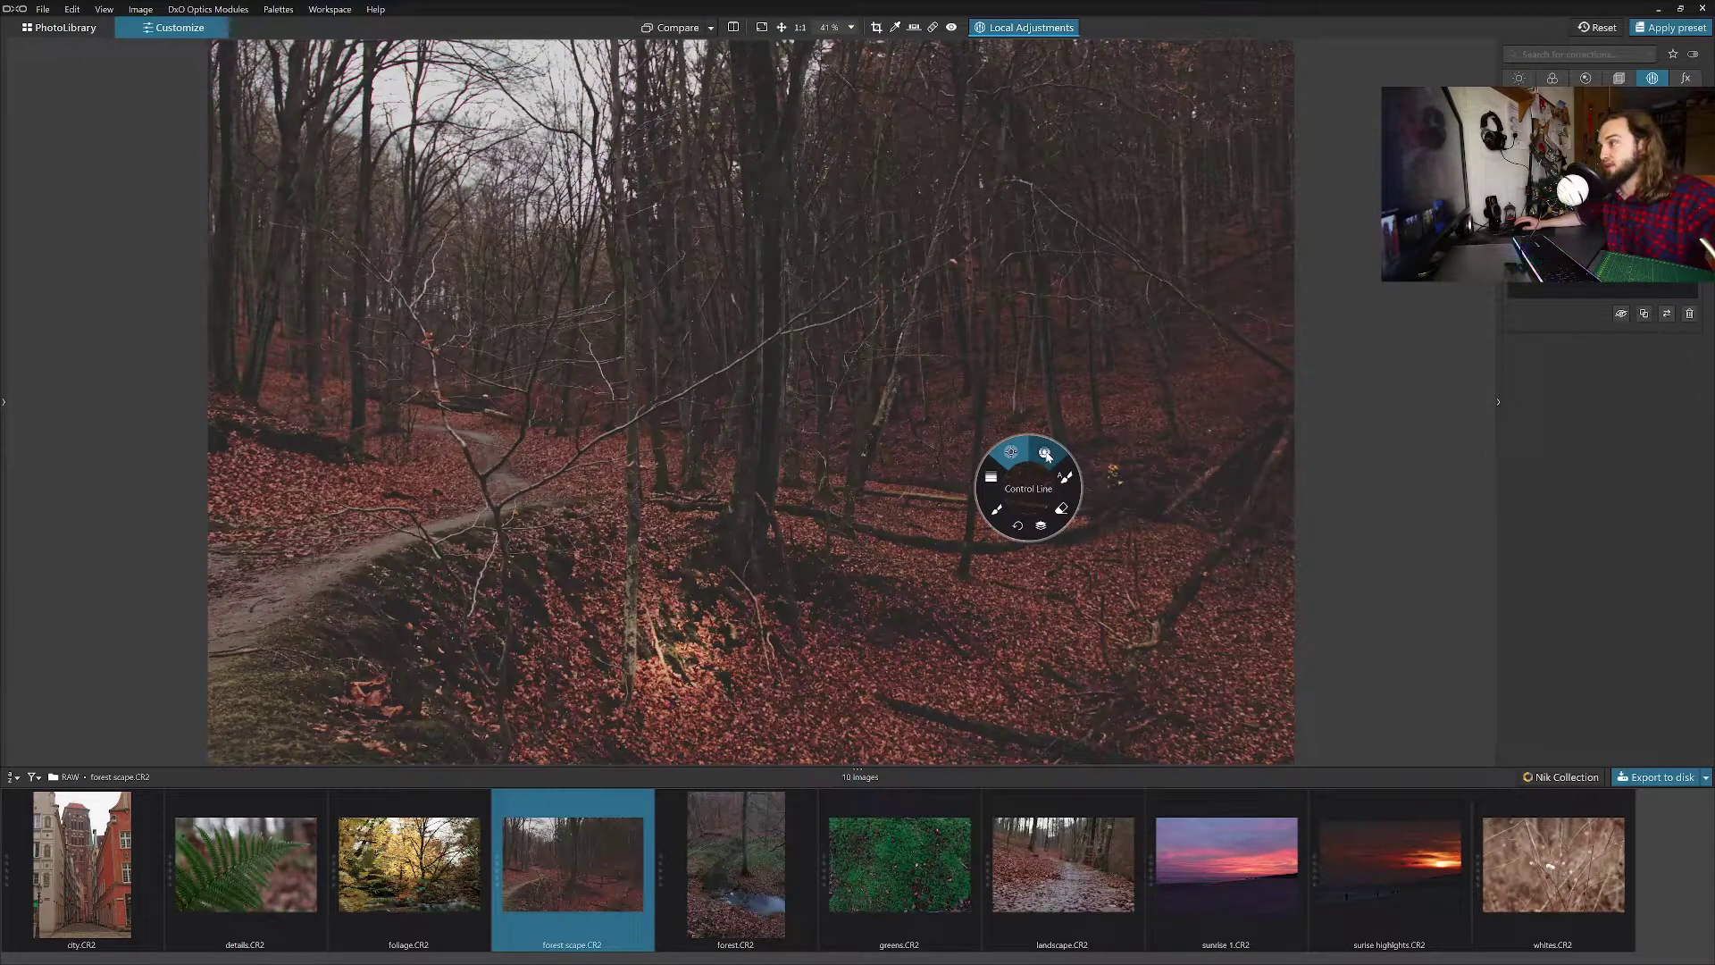
left_click(991, 478)
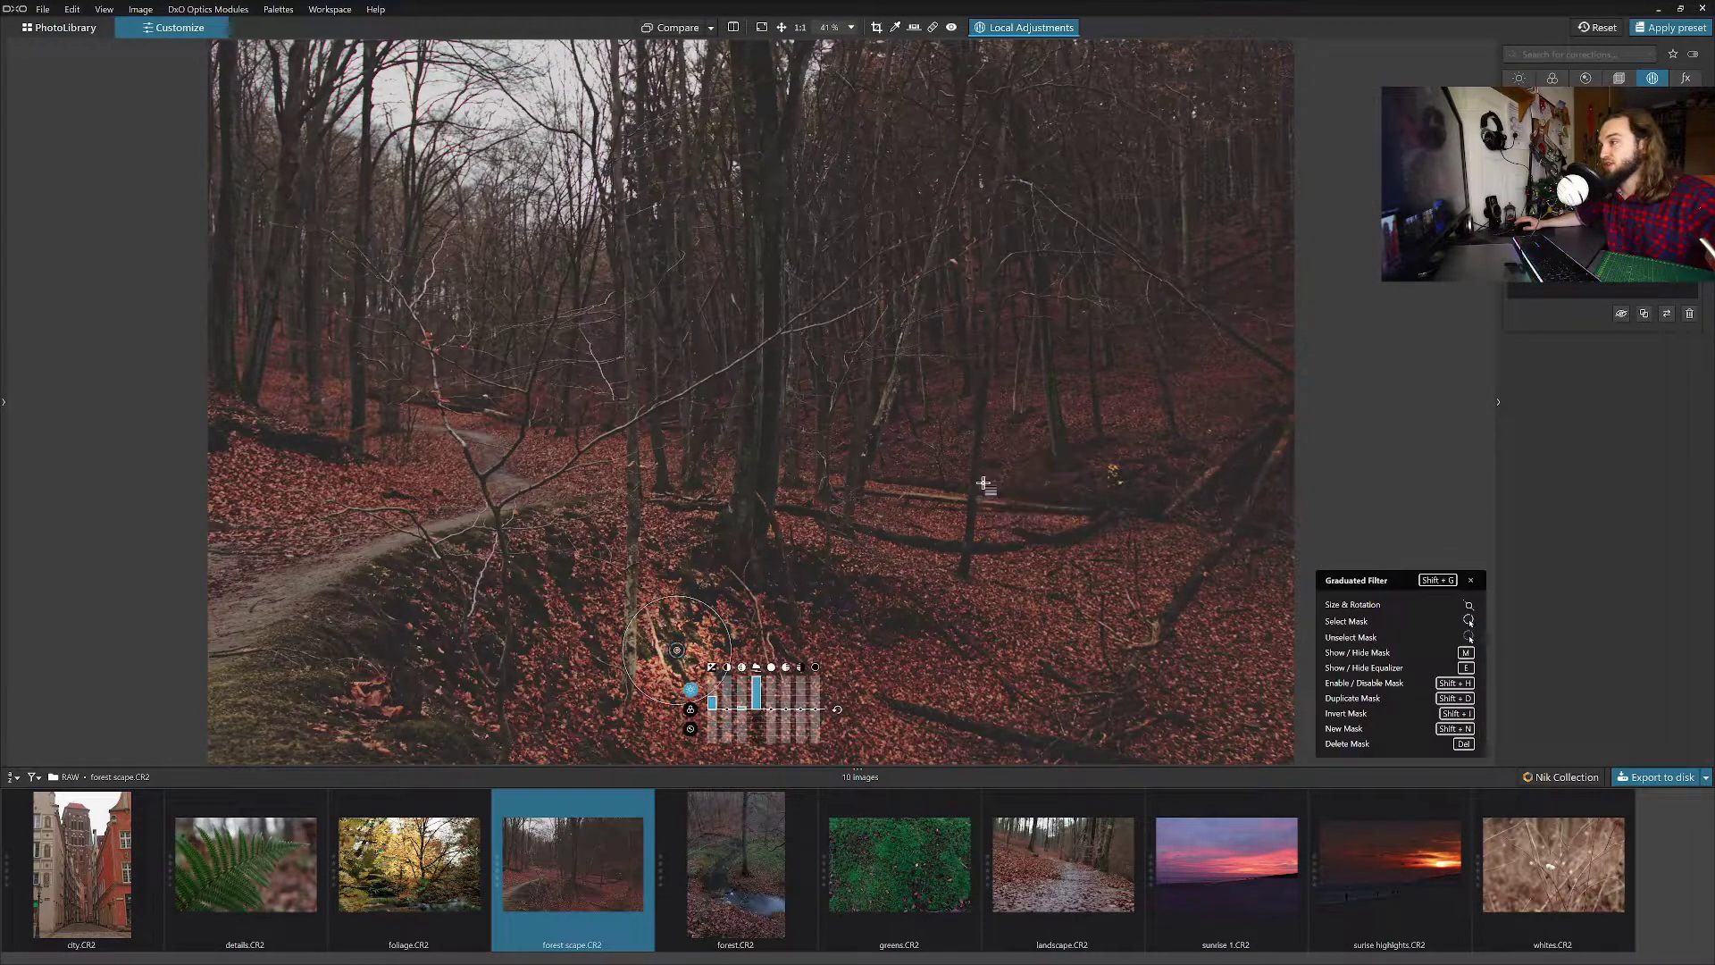
left_click_drag(1302, 448, 1215, 409)
left_click_drag(863, 312, 802, 350)
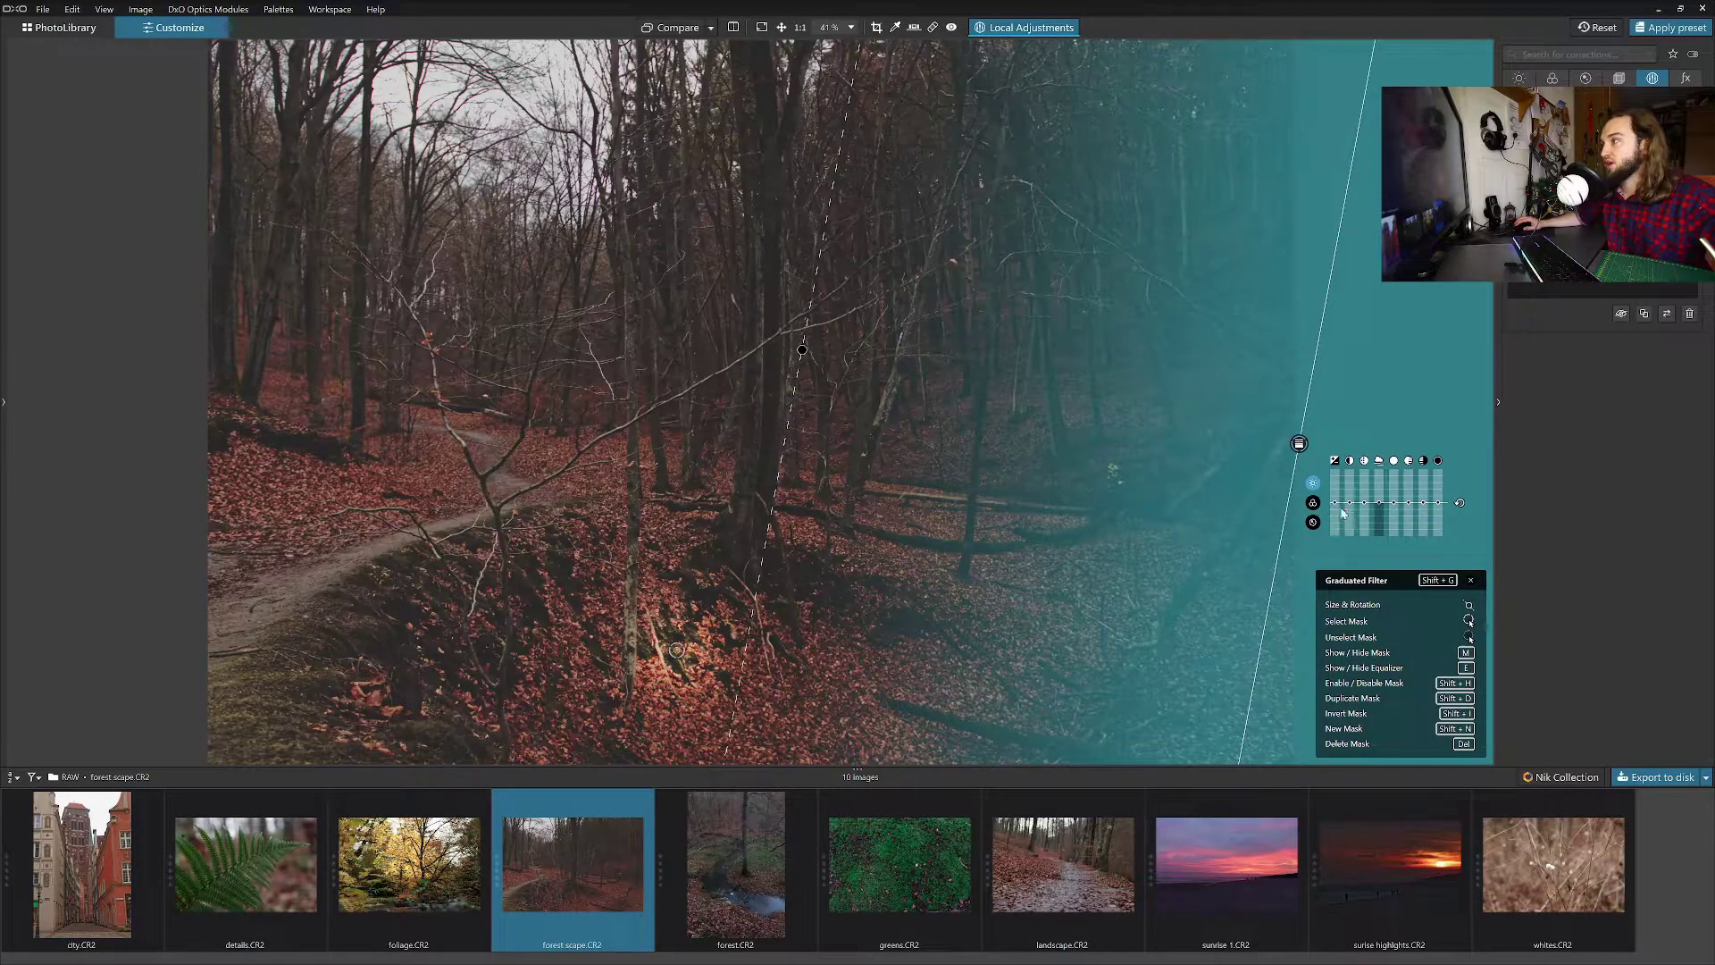
mouse_move(1336, 511)
left_mouse_down()
mouse_move(1337, 531)
mouse_move(1337, 509)
left_mouse_up()
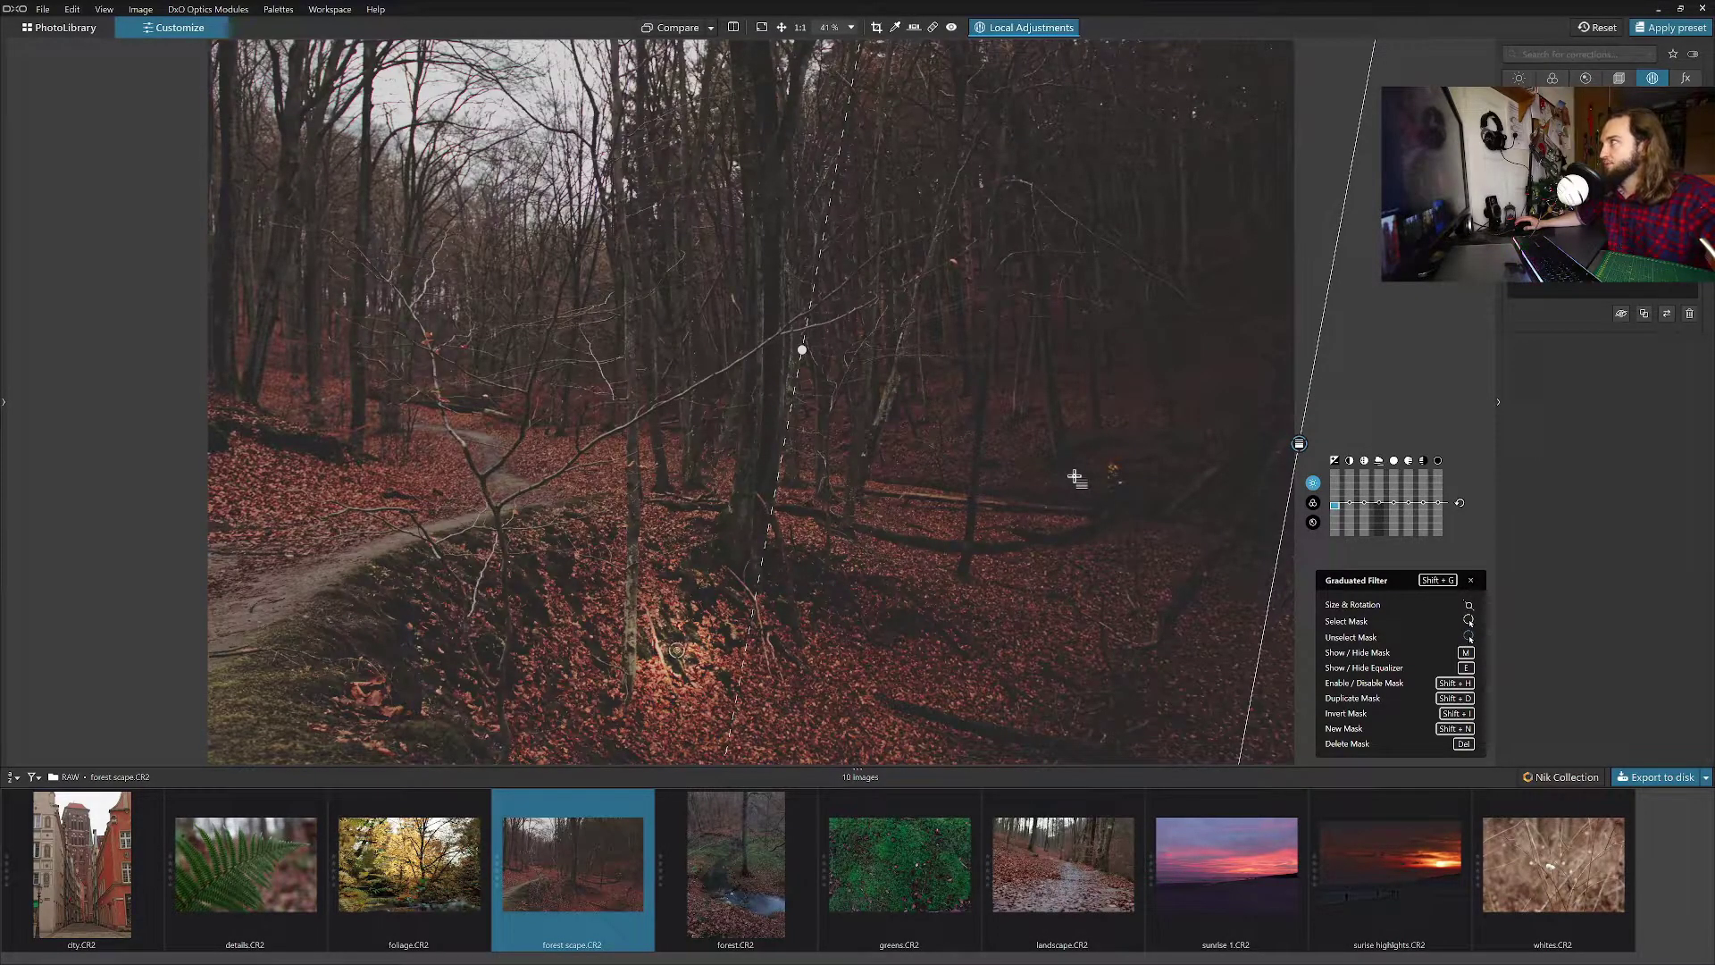
Shift the graduated filter further left over the dark woods and raise its highlights strongly.
mouse_move(1301, 444)
left_click_drag(1300, 444, 1104, 423)
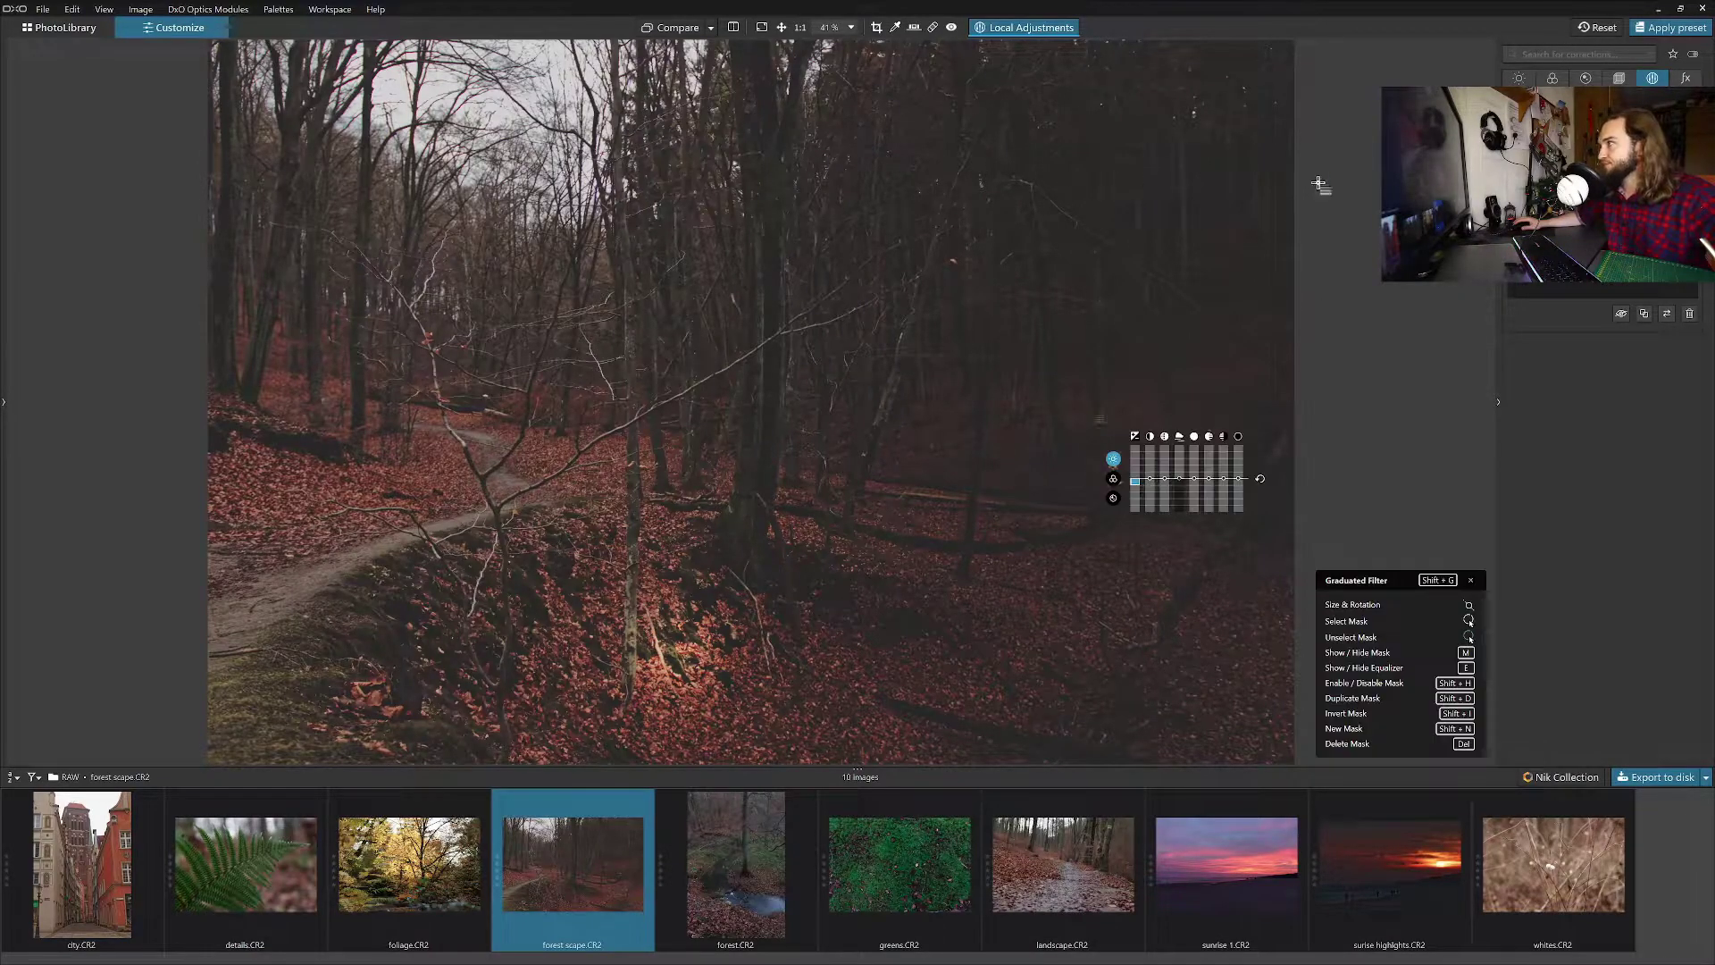
left_click_drag(1191, 508, 1197, 429)
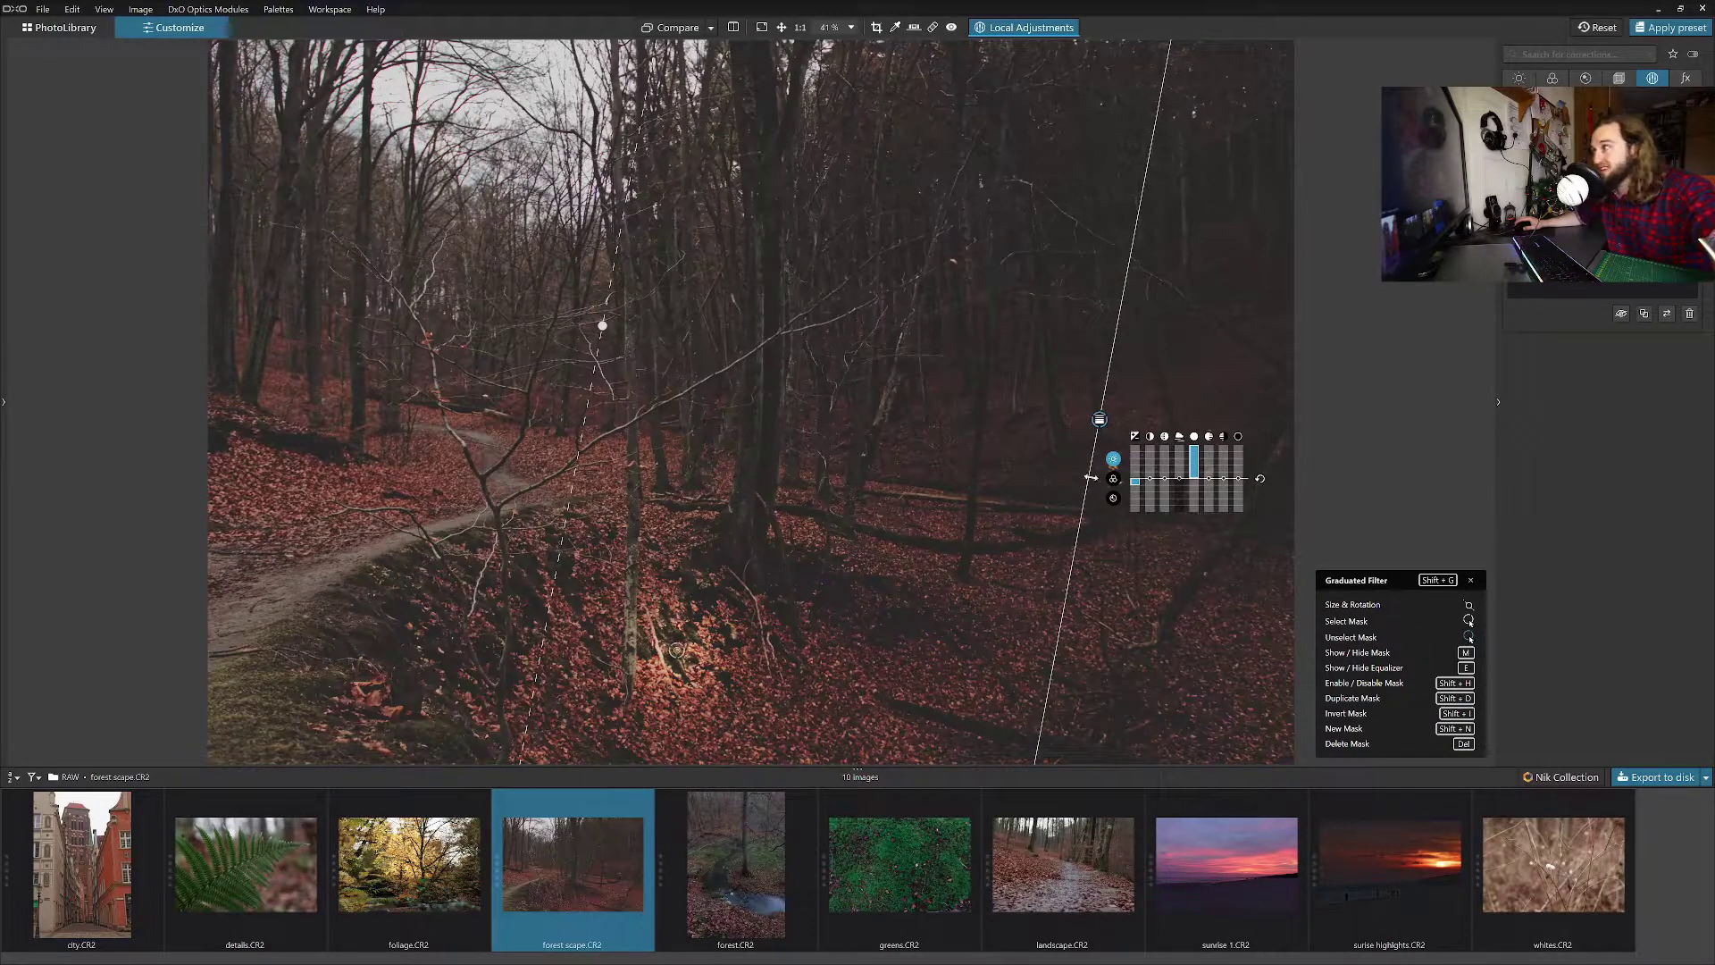
Start a new brush mask with a larger brush, 100% feathering and slightly reduced flow, and paint over the path and trees left of the central trunk.
right_click(430, 304)
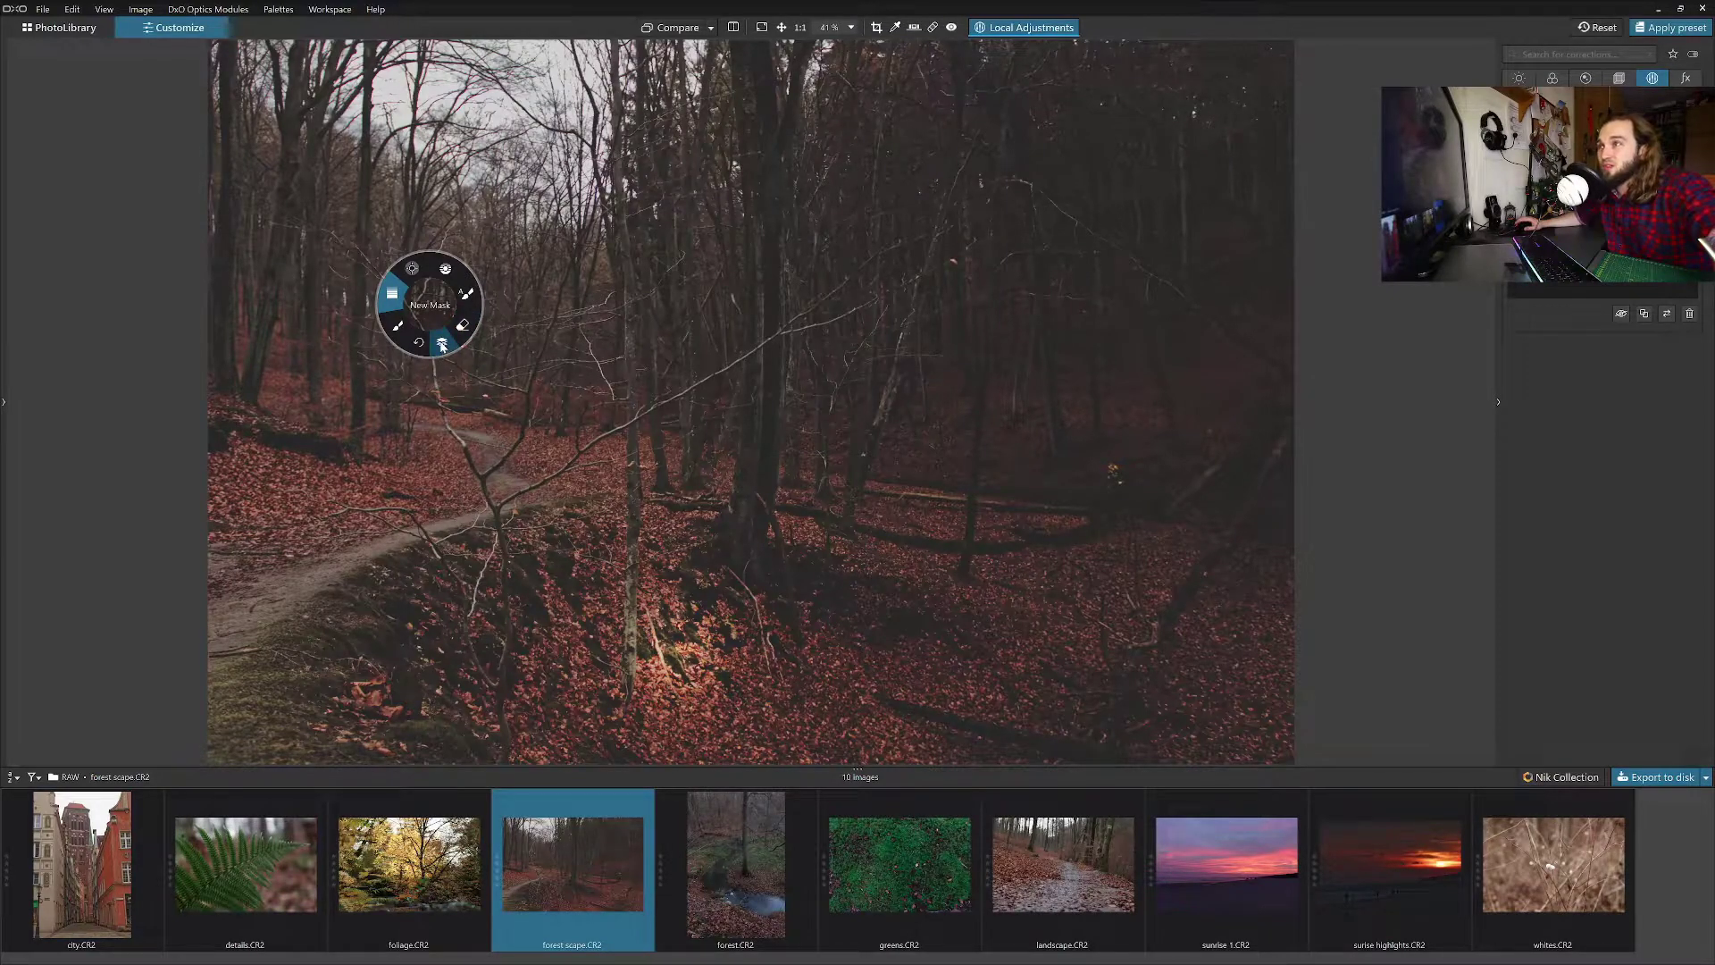
left_click(441, 346)
left_click_drag(1168, 268, 1097, 418)
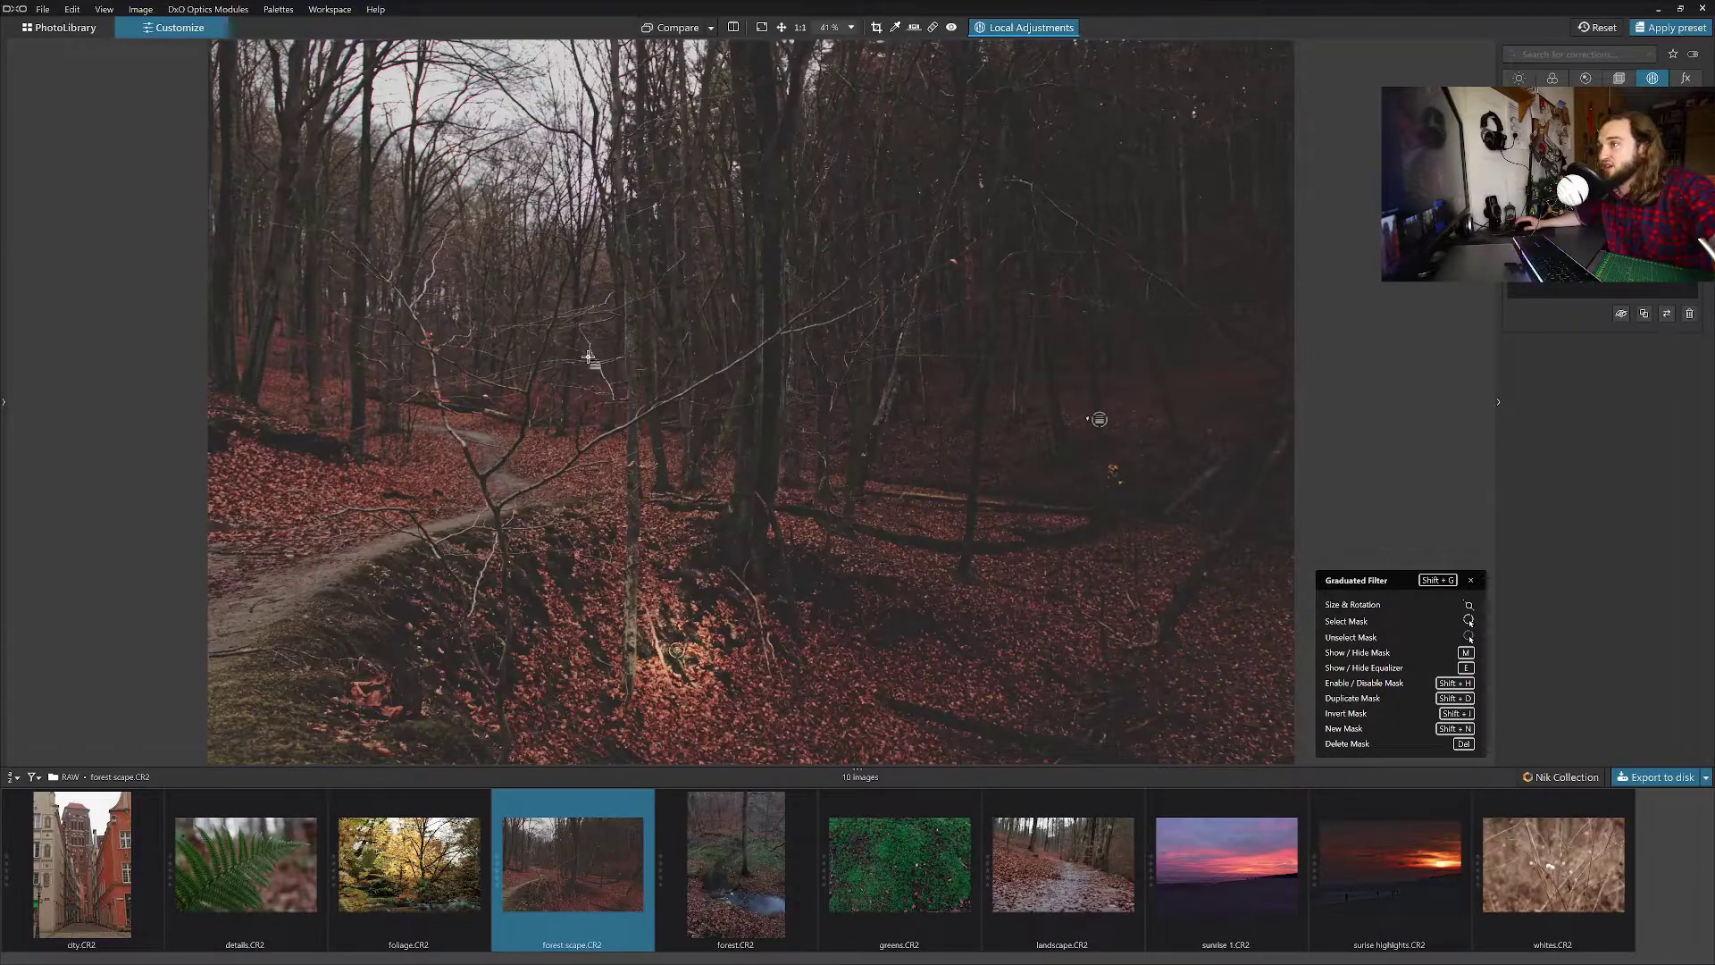
right_click(429, 360)
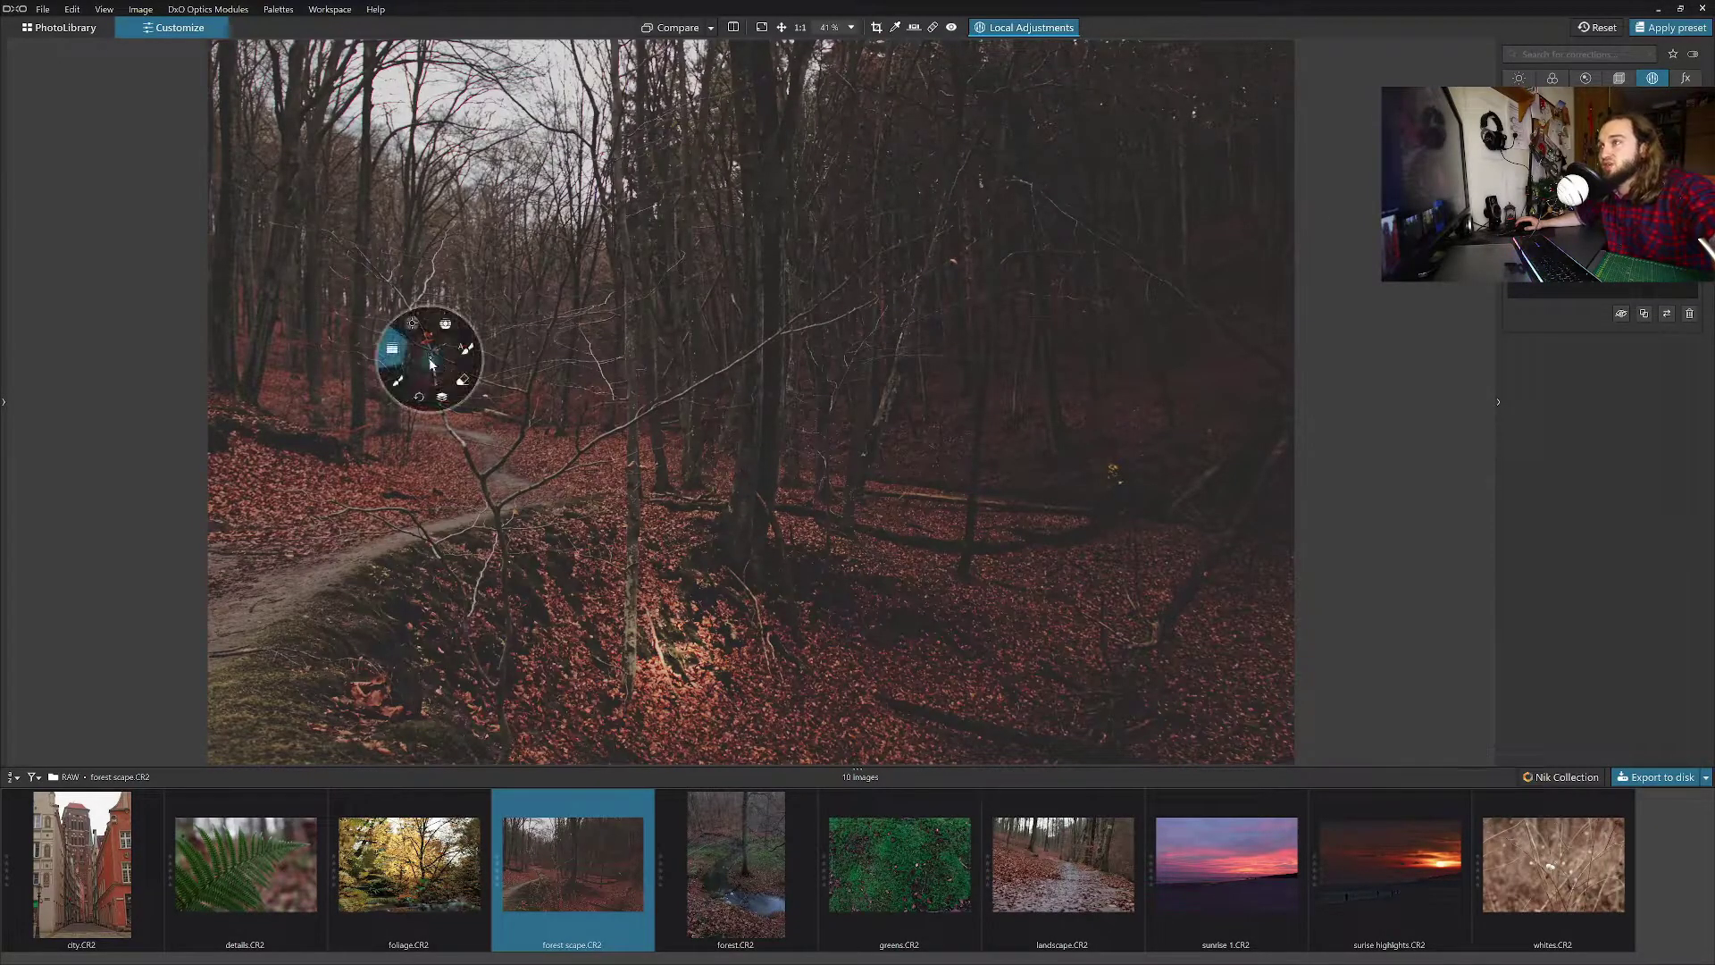
left_click(399, 386)
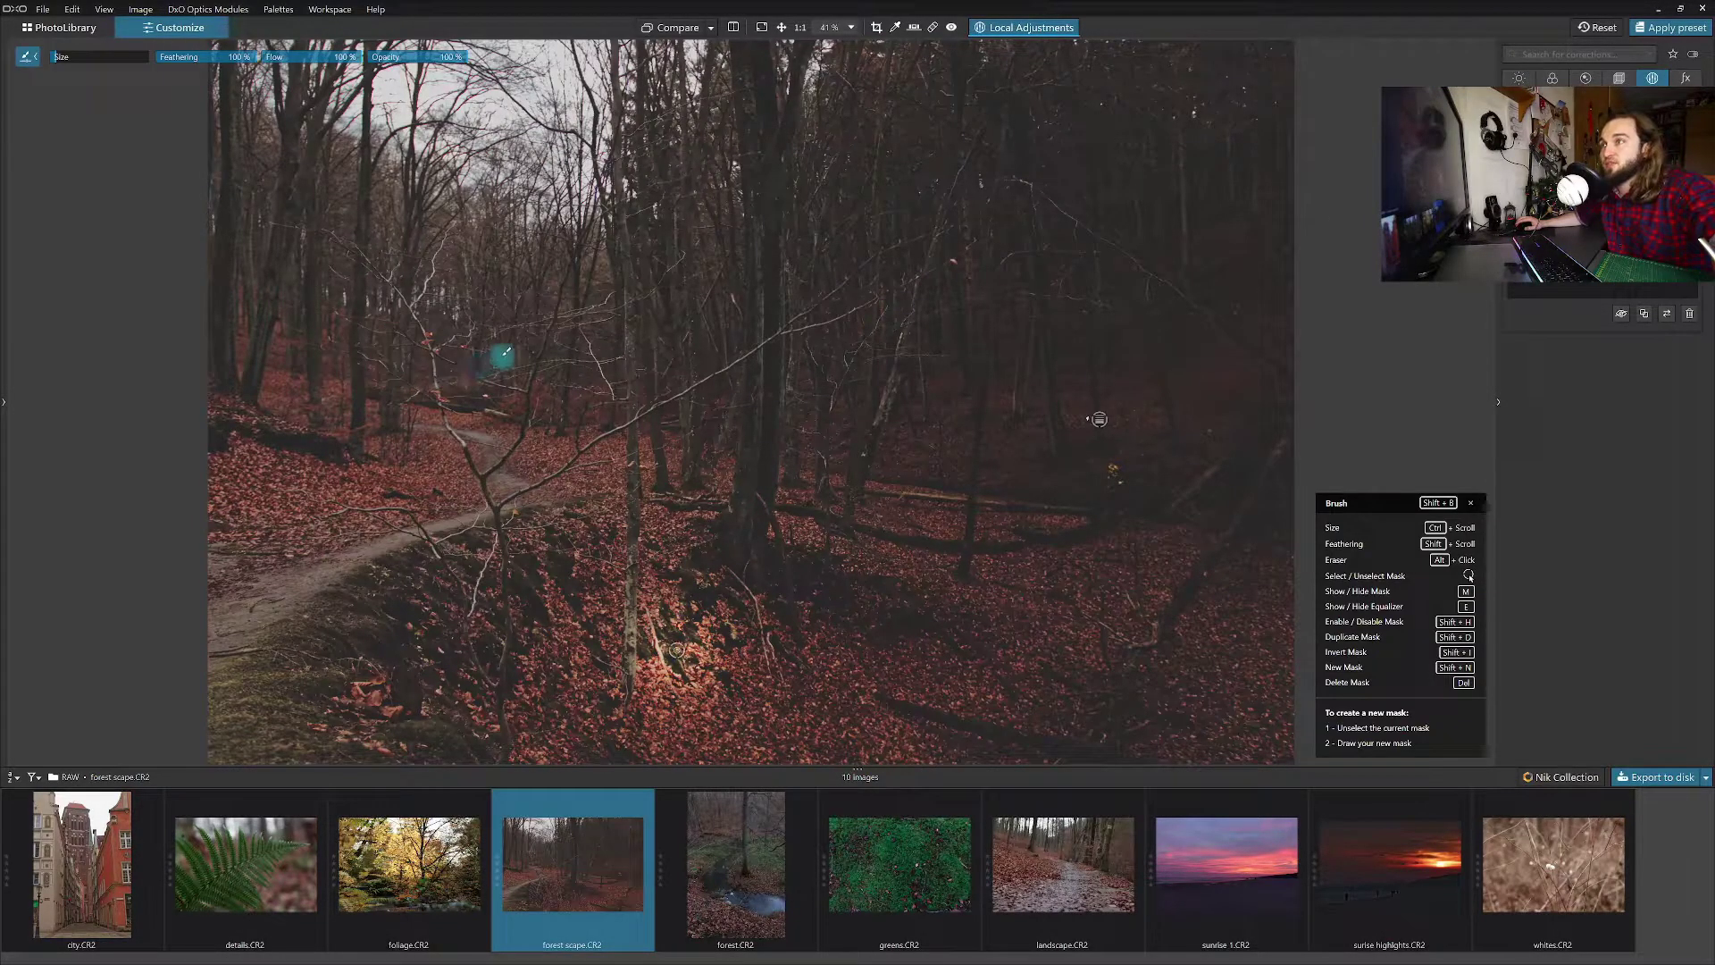
left_click_drag(52, 59, 83, 57)
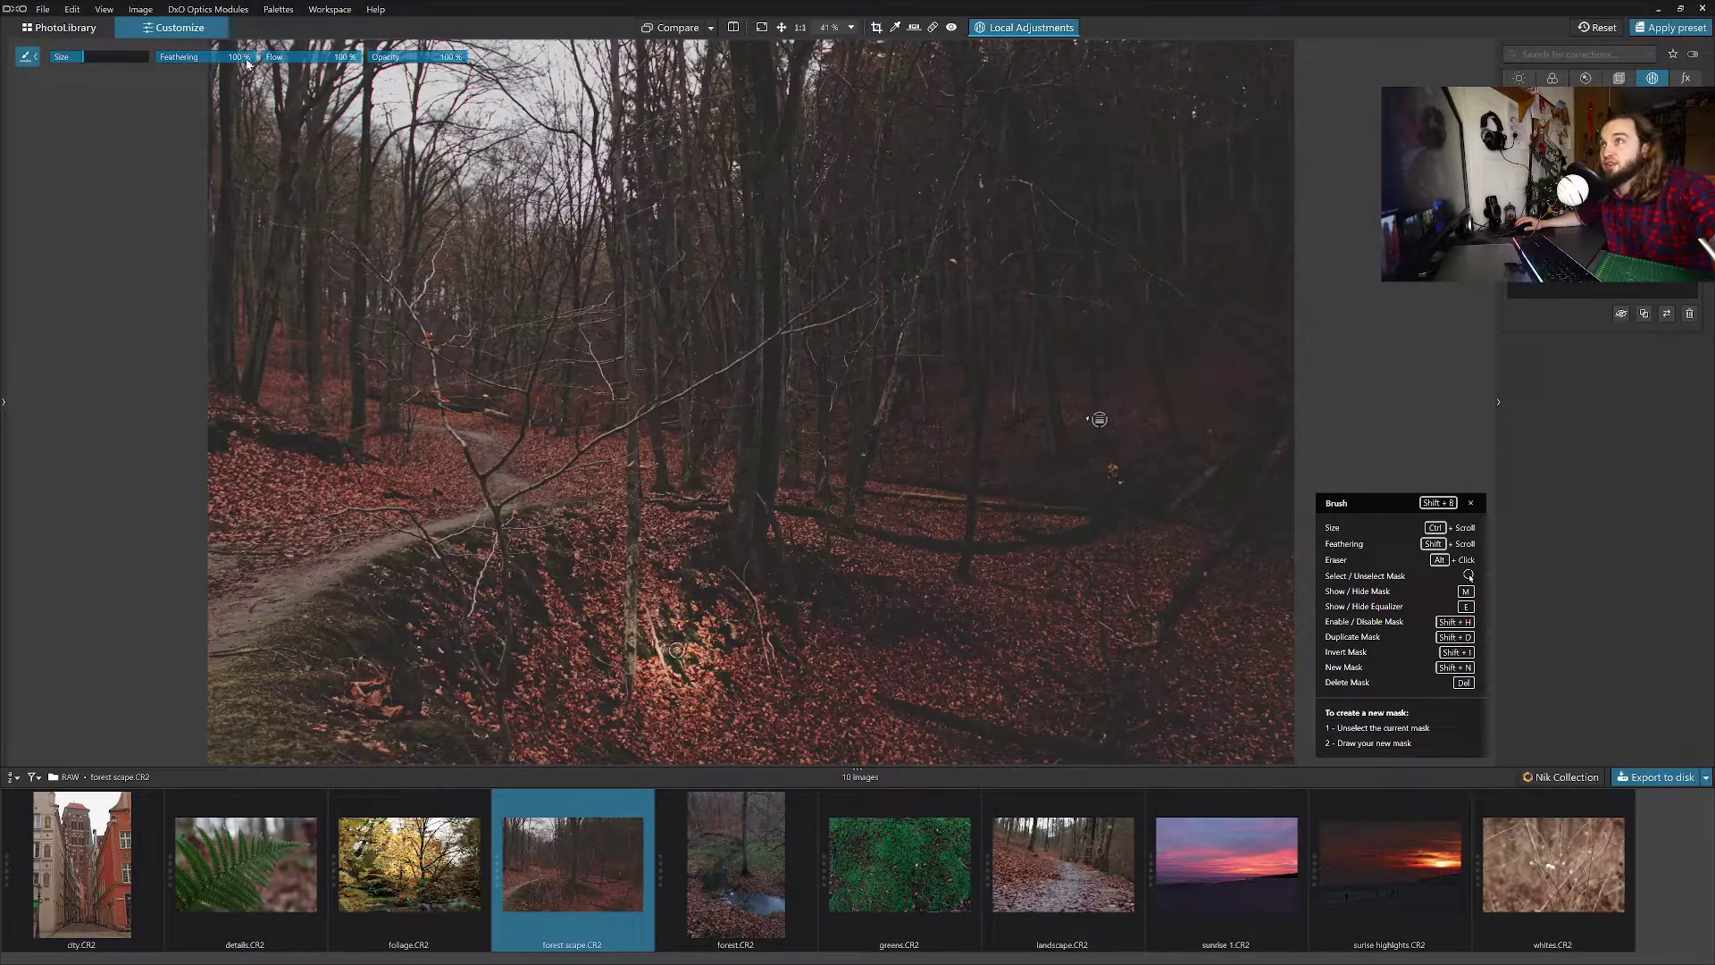
left_click_drag(227, 59, 261, 59)
left_click(350, 58)
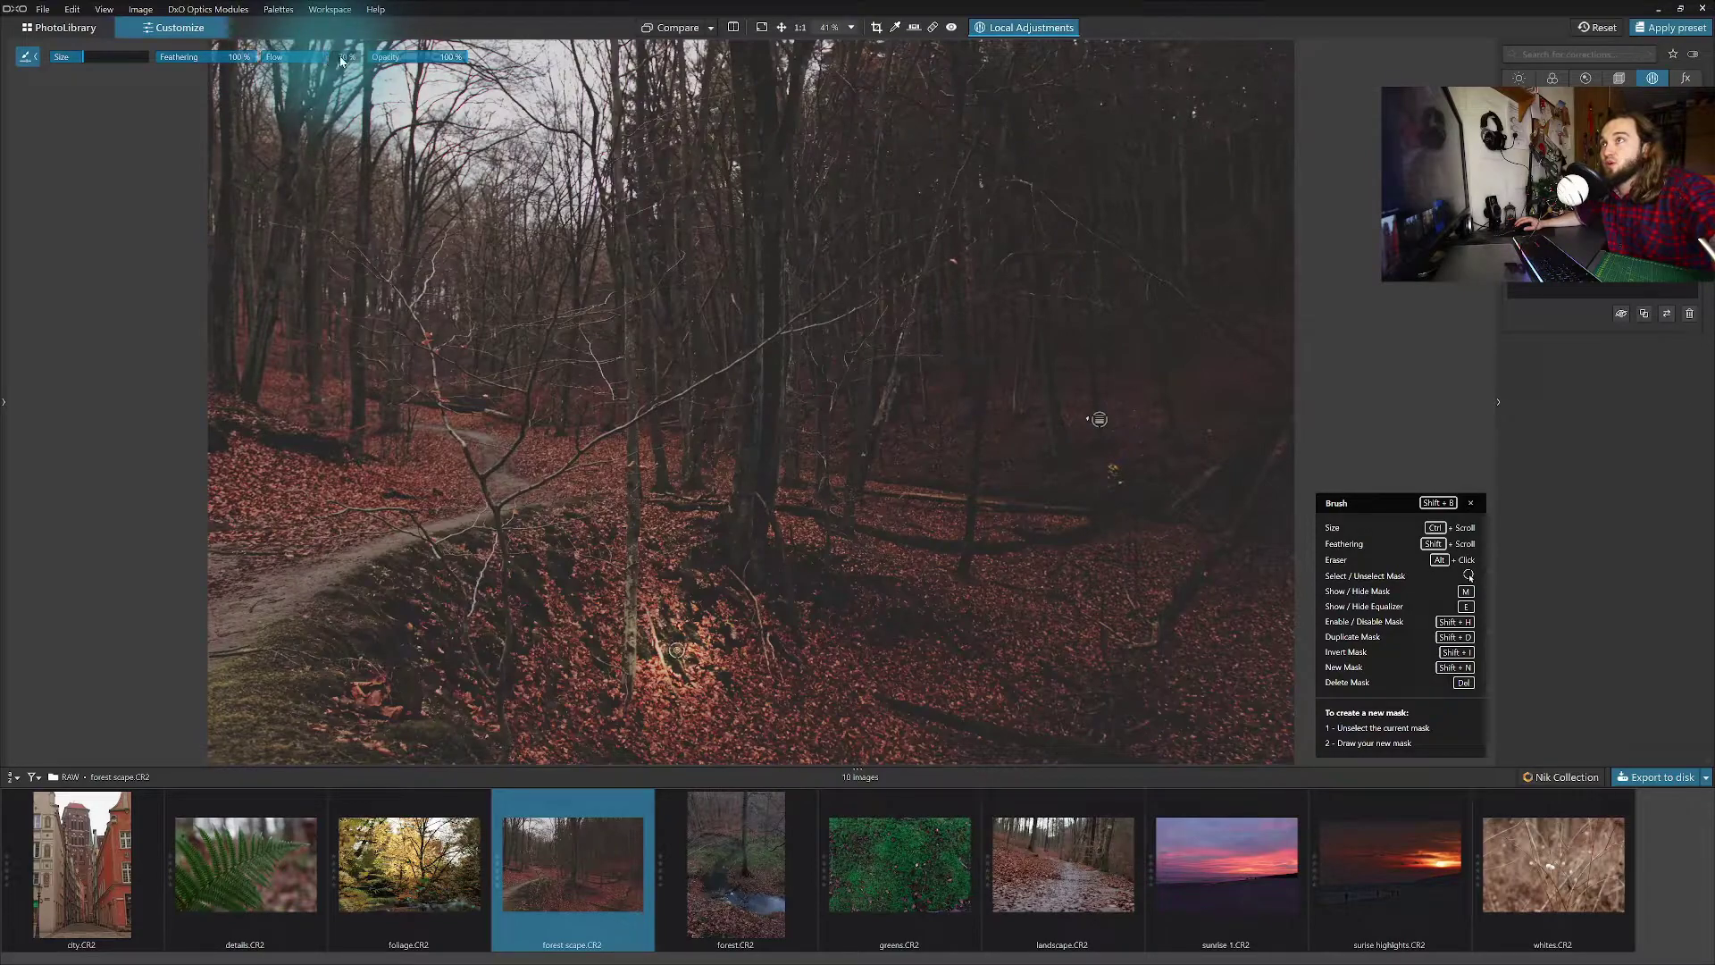
mouse_move(497, 402)
left_mouse_down()
mouse_move(647, 453)
mouse_move(509, 454)
mouse_move(497, 542)
mouse_move(597, 445)
mouse_move(478, 273)
mouse_move(559, 238)
mouse_move(662, 401)
mouse_move(709, 253)
mouse_move(608, 500)
mouse_move(785, 263)
left_mouse_up()
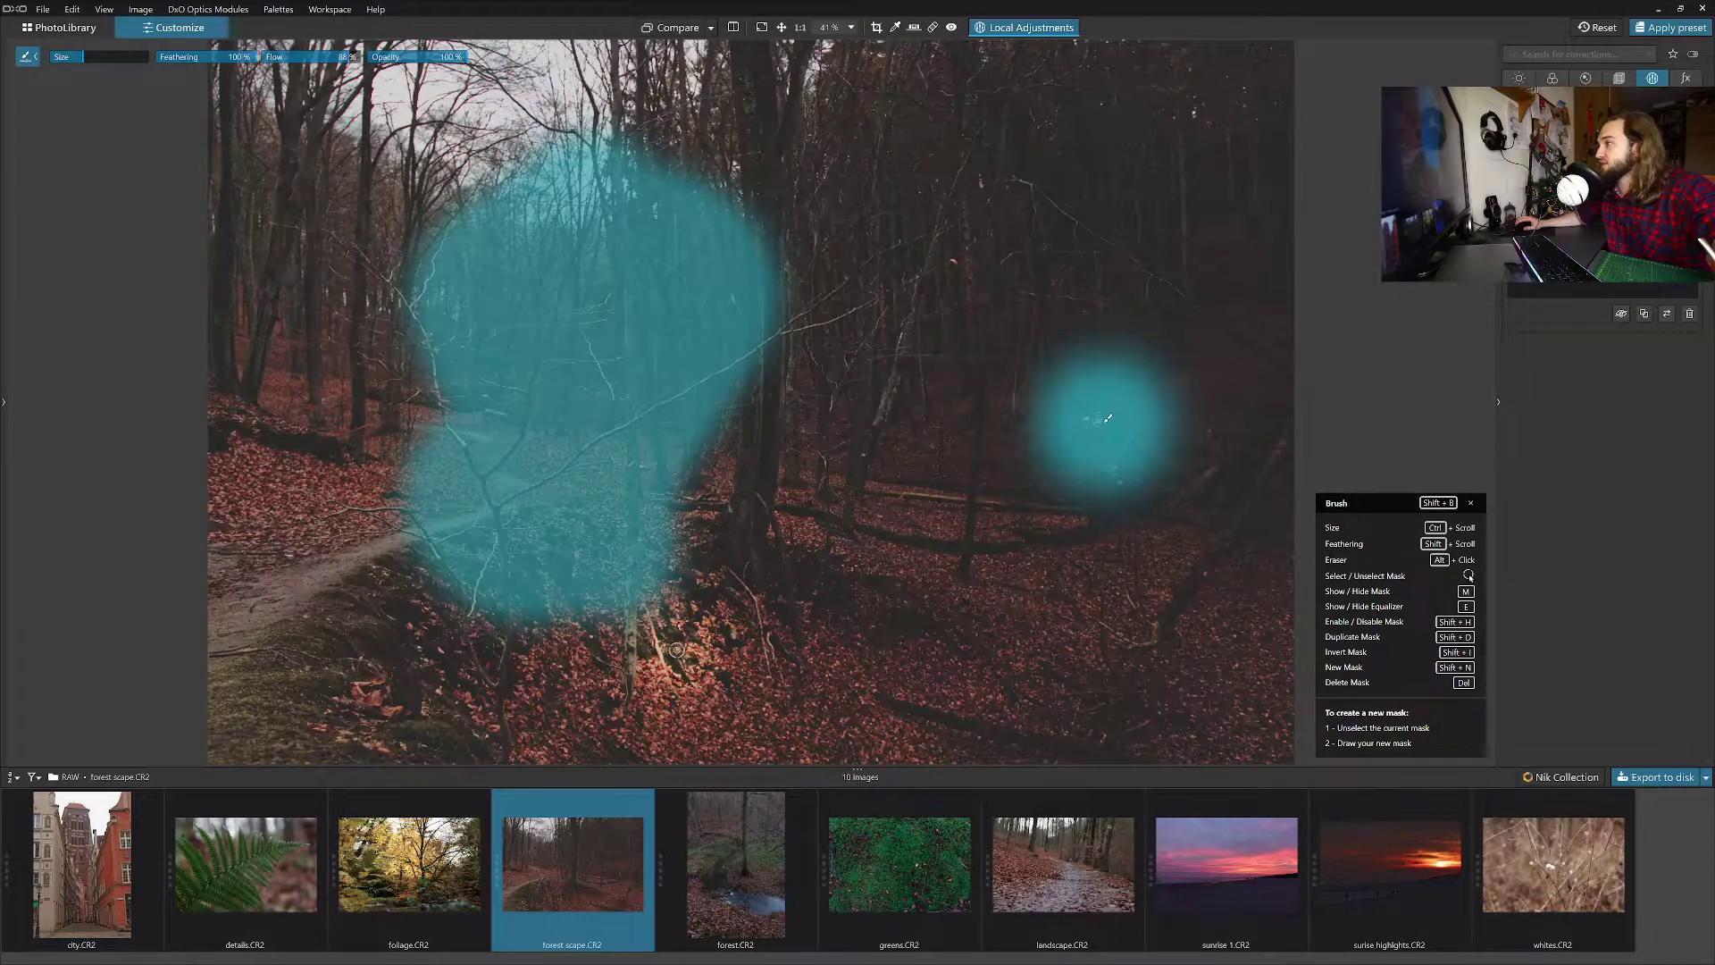
Try brightening the brushed area through its exposure, and try darkening it to about -1.44.
right_click(657, 436)
left_click(593, 383)
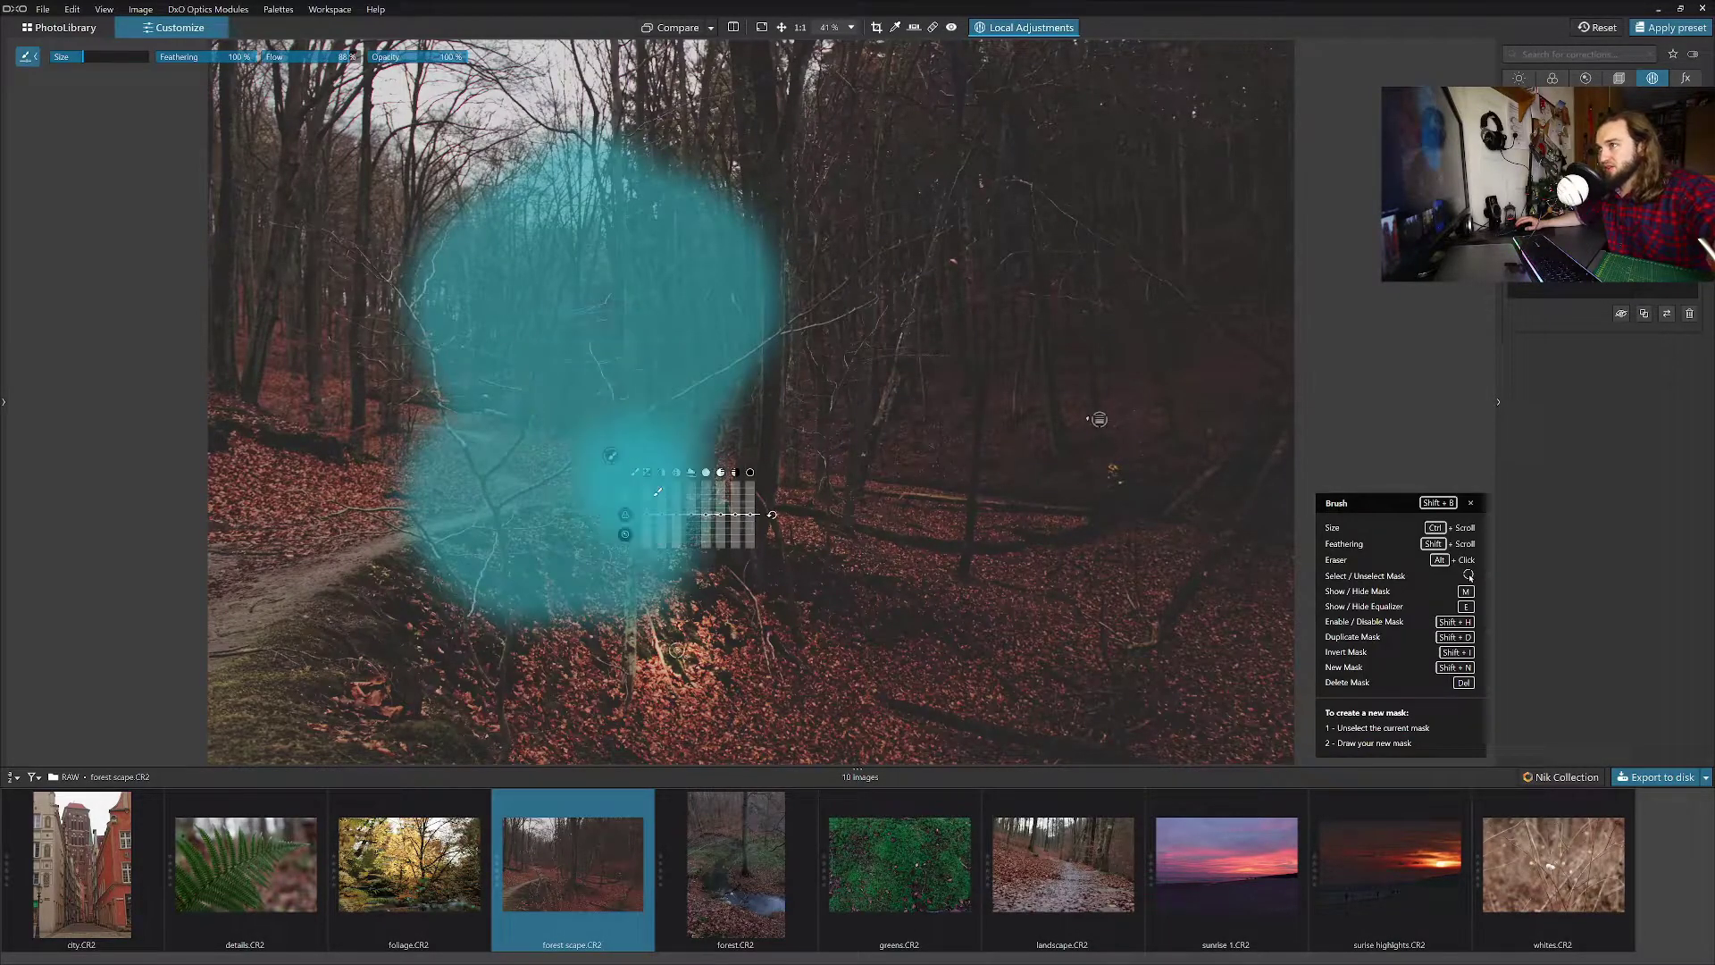
mouse_move(645, 511)
left_mouse_down()
mouse_move(647, 561)
mouse_move(651, 505)
left_mouse_up()
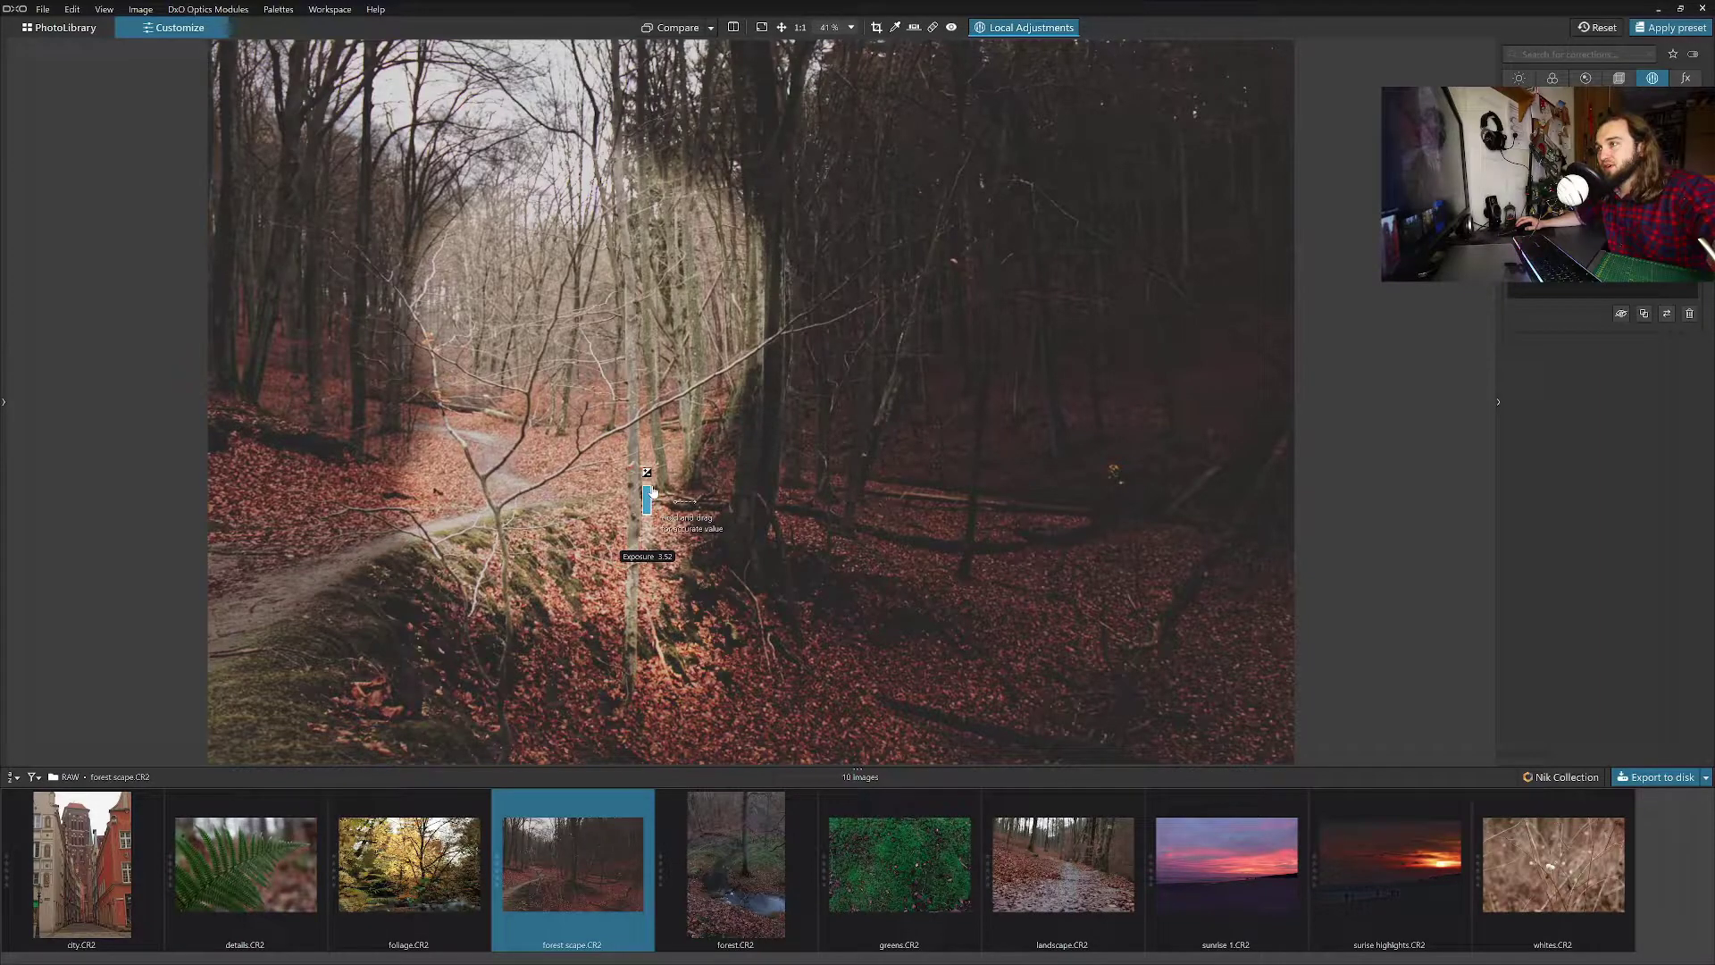
left_click_drag(652, 491, 652, 525)
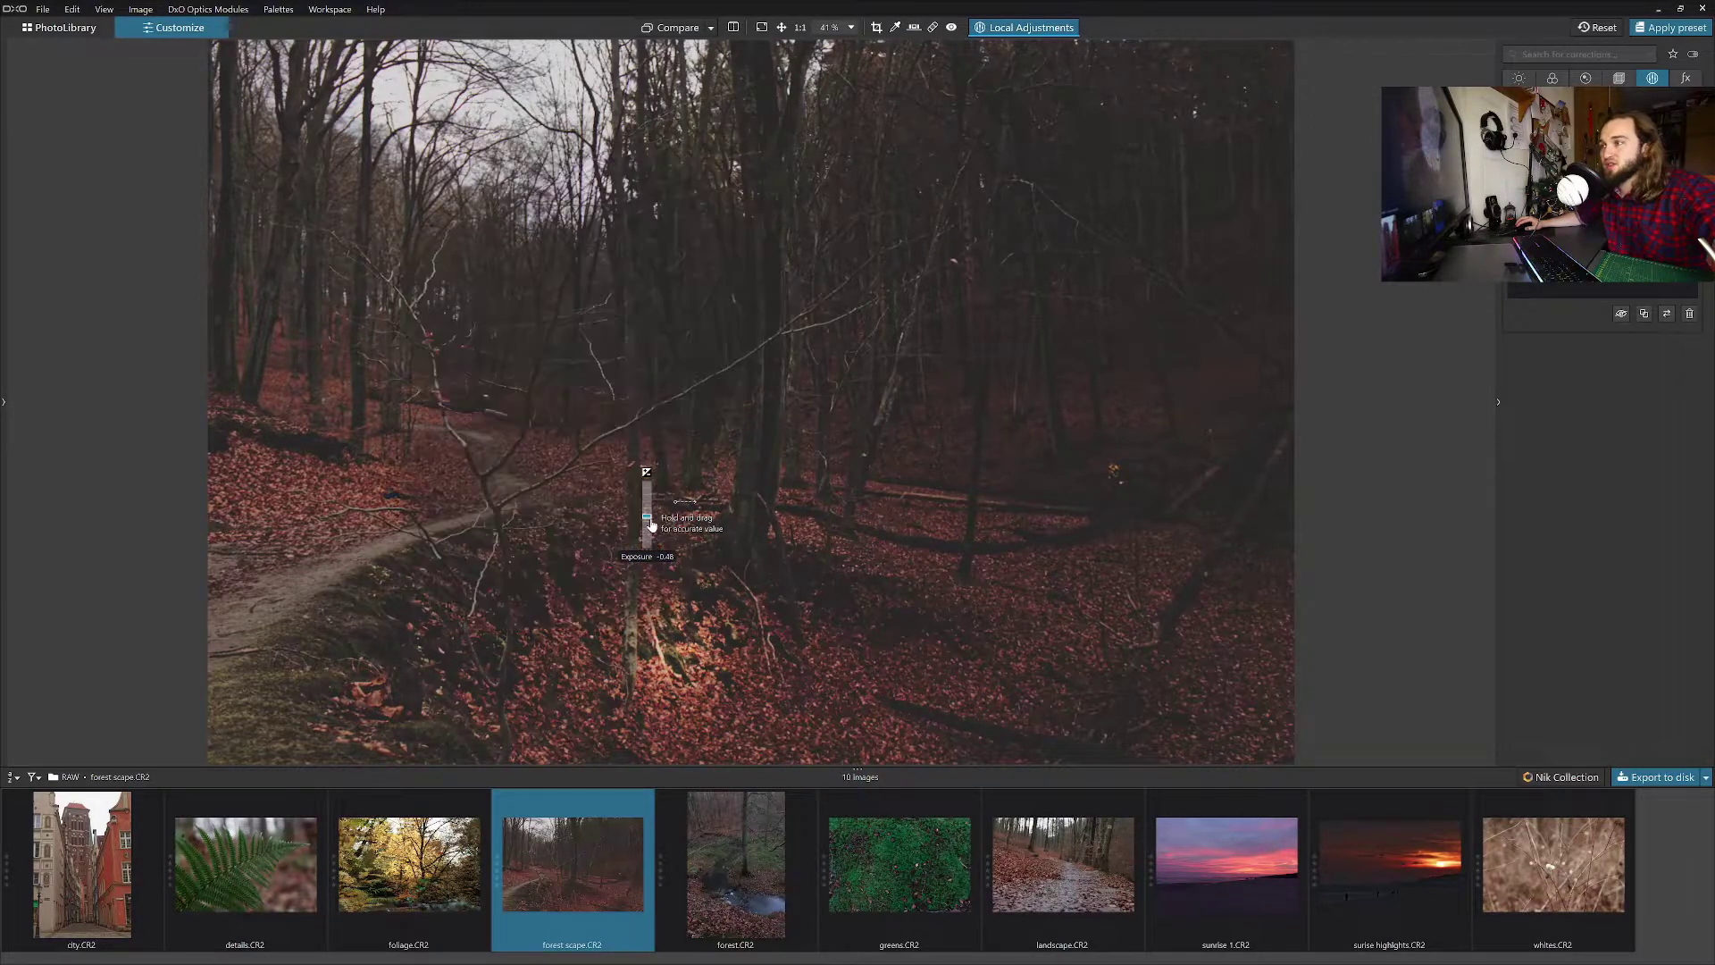
left_click_drag(652, 528, 651, 530)
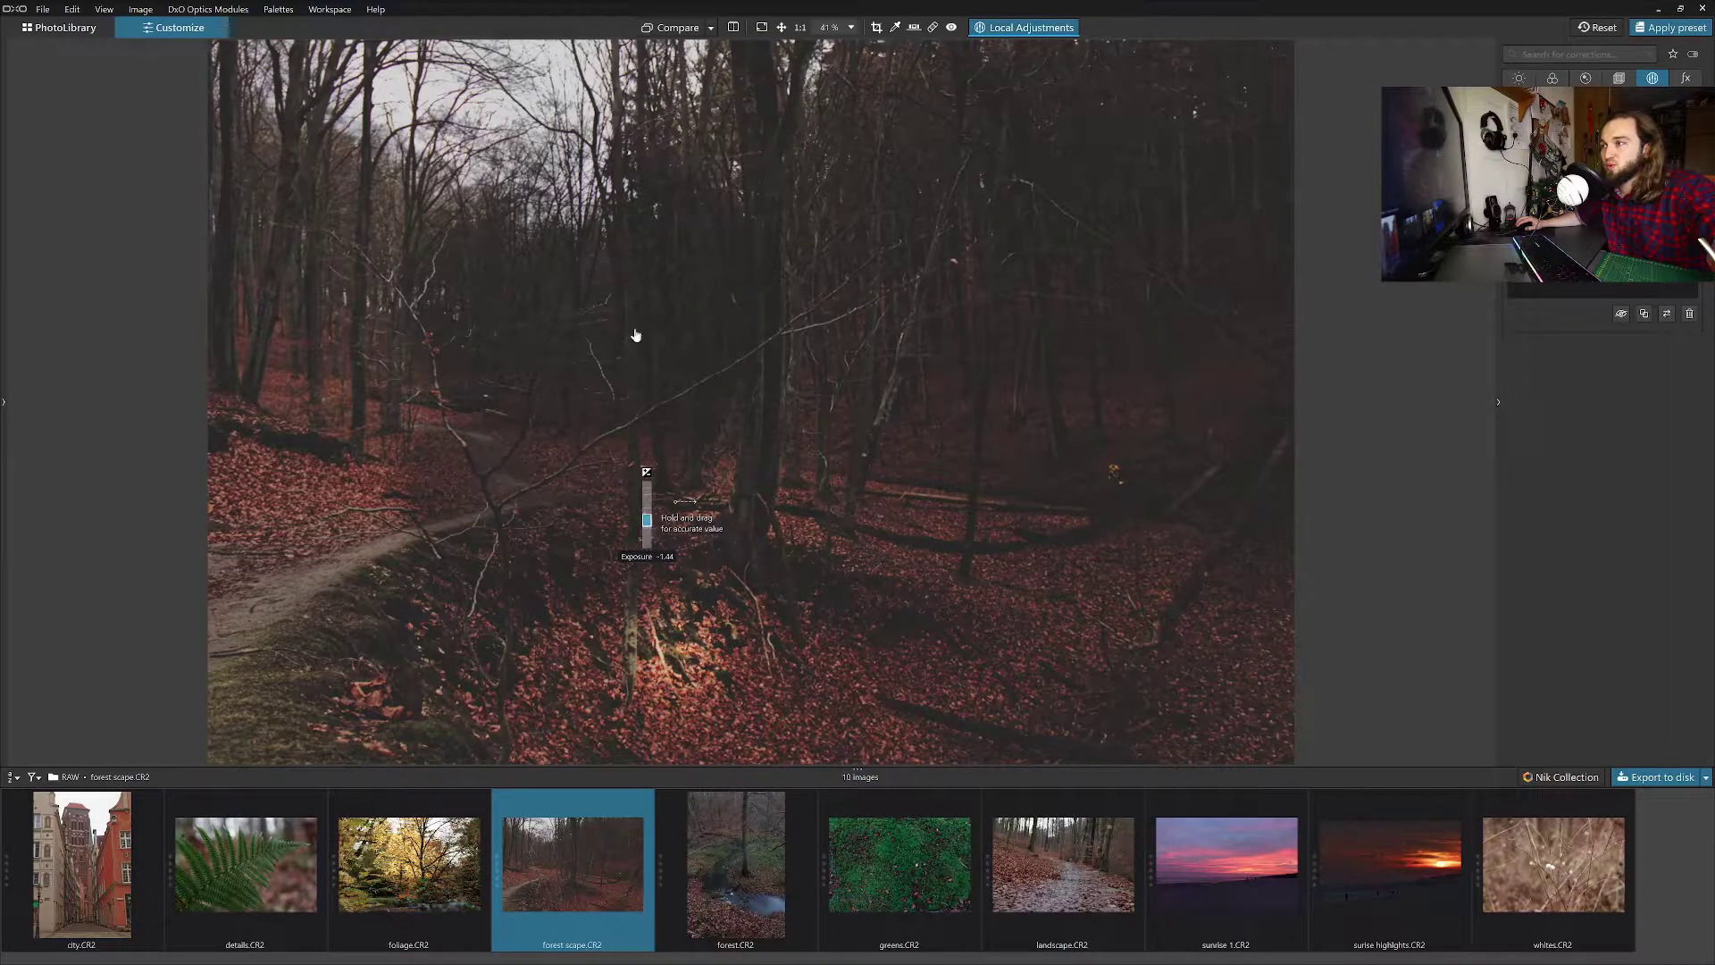
key("shift+b")
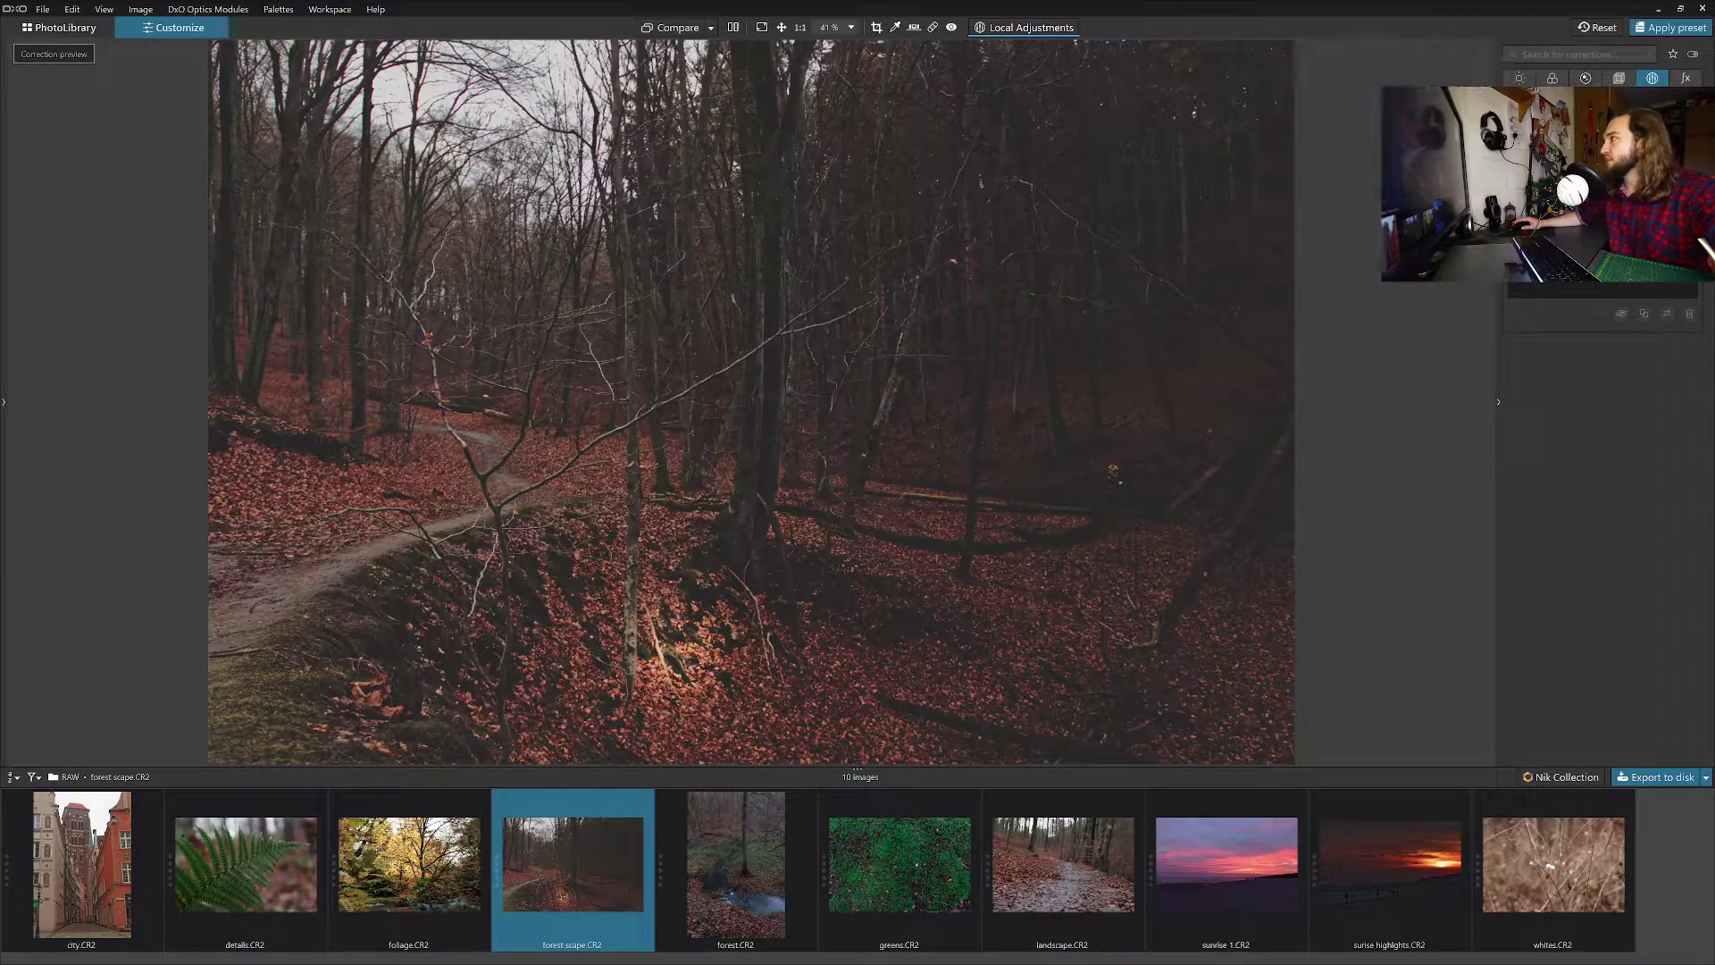
Look through the effects corrections and return to the Light corrections.
left_click(1686, 79)
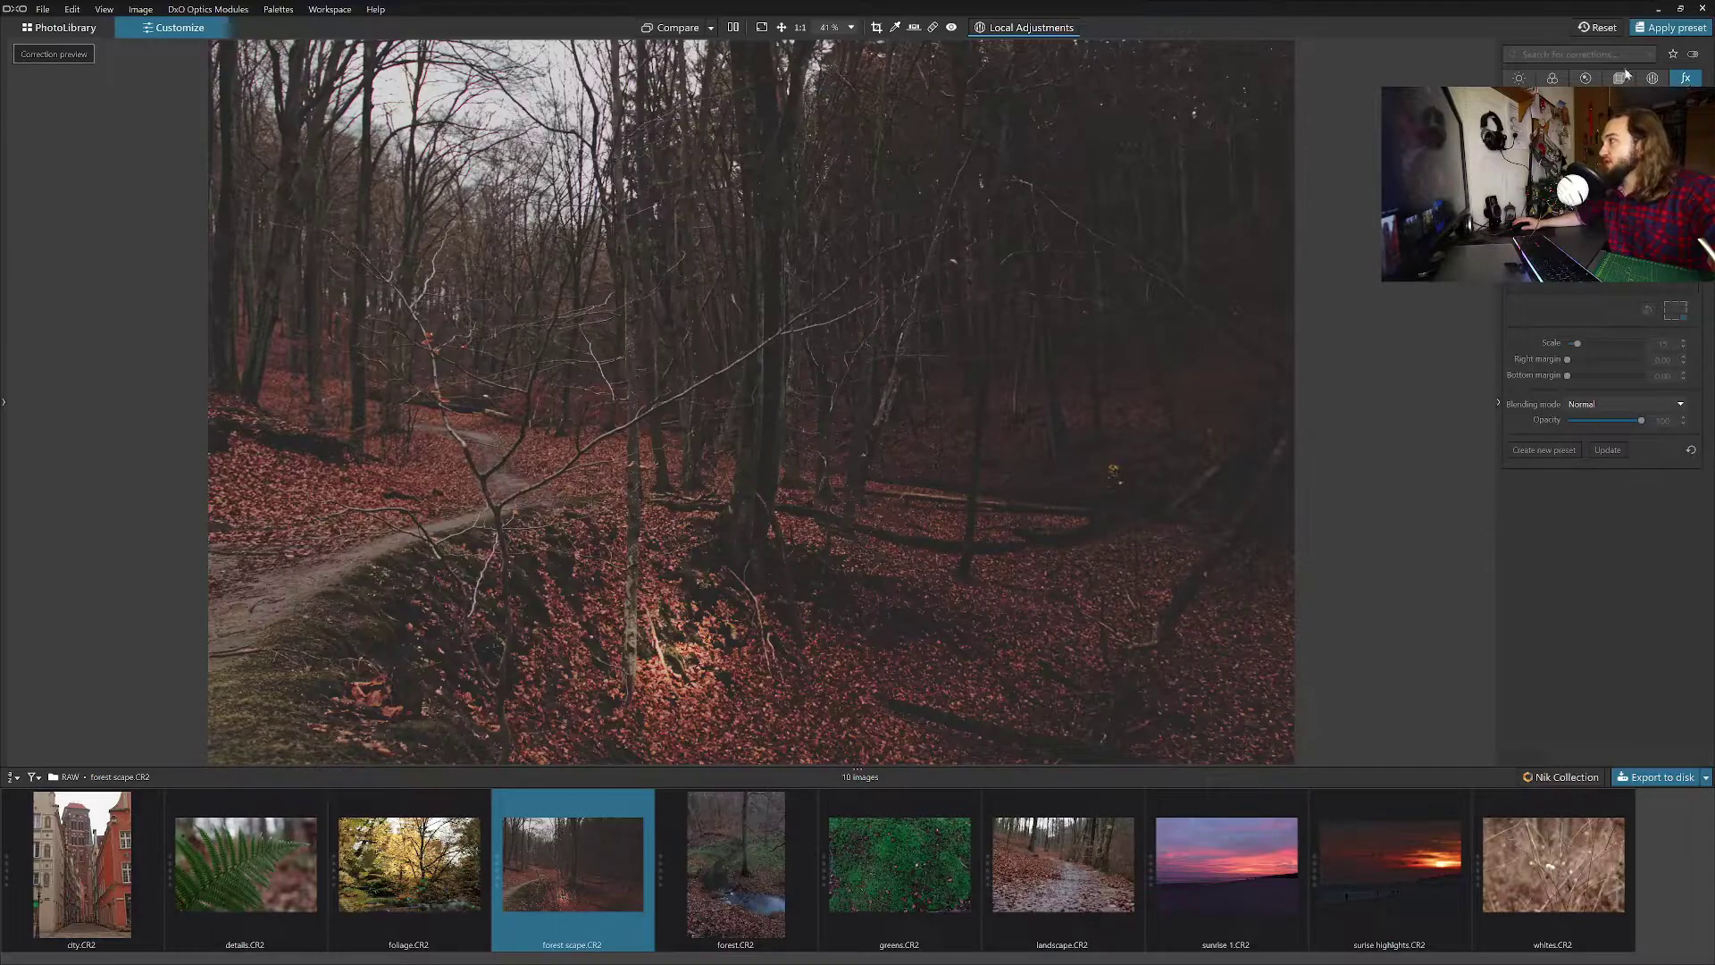
left_click(1521, 79)
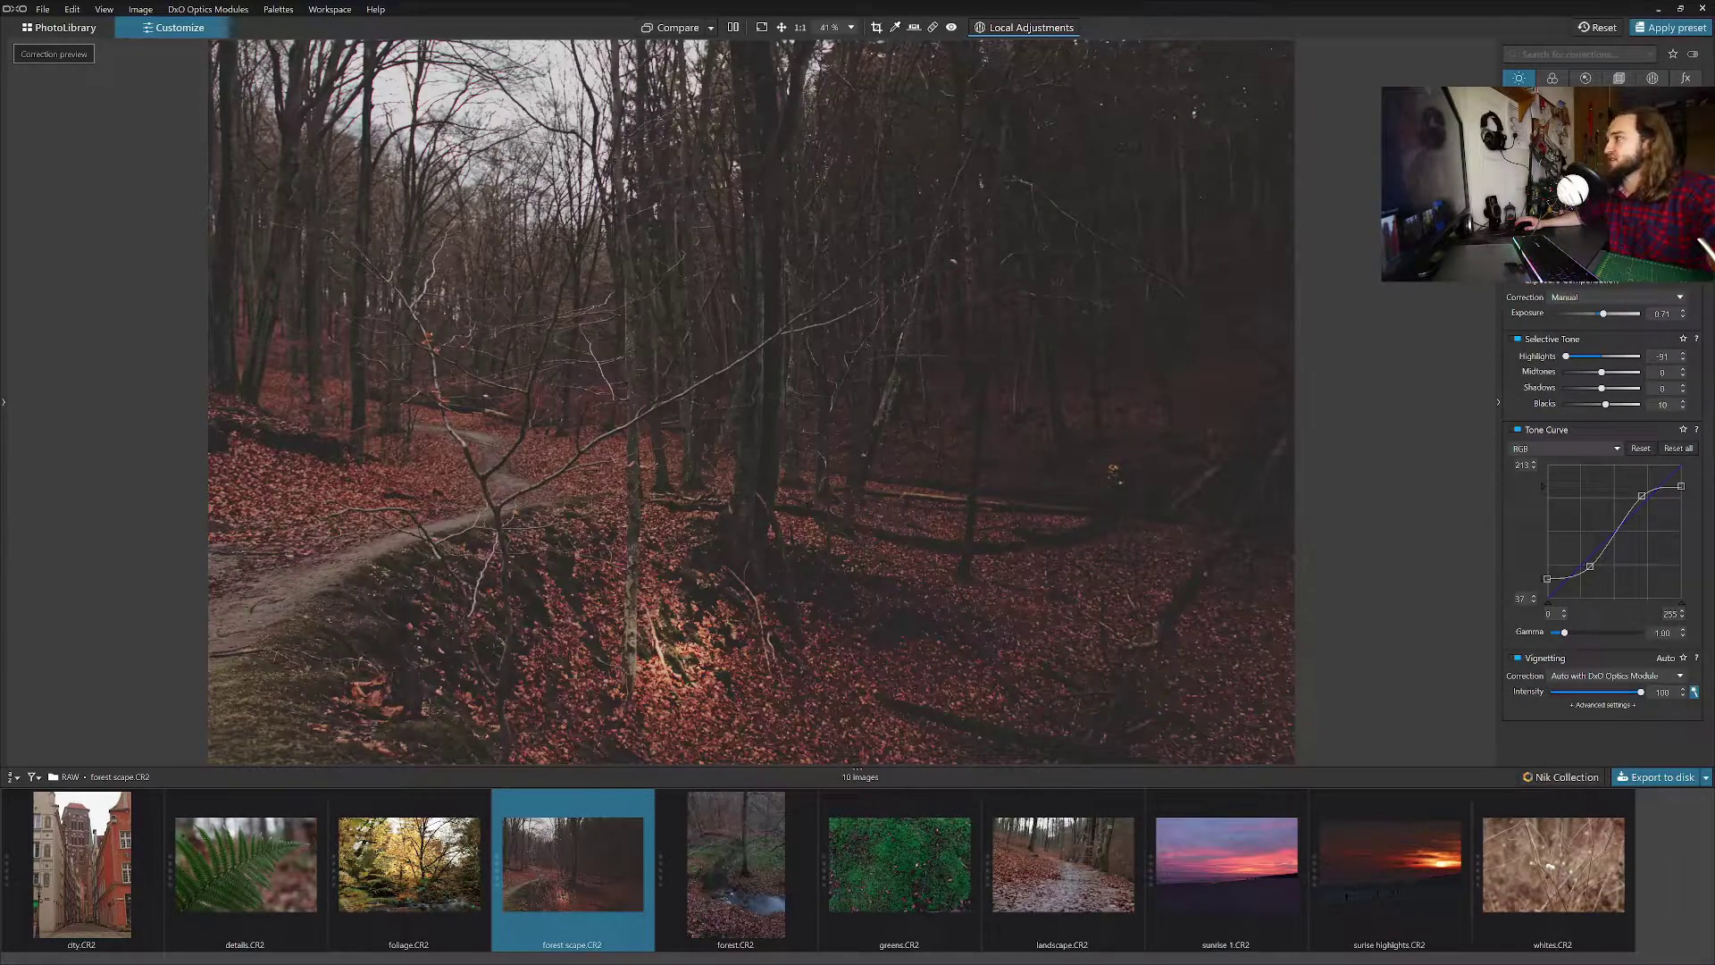
mouse_move(1554, 268)
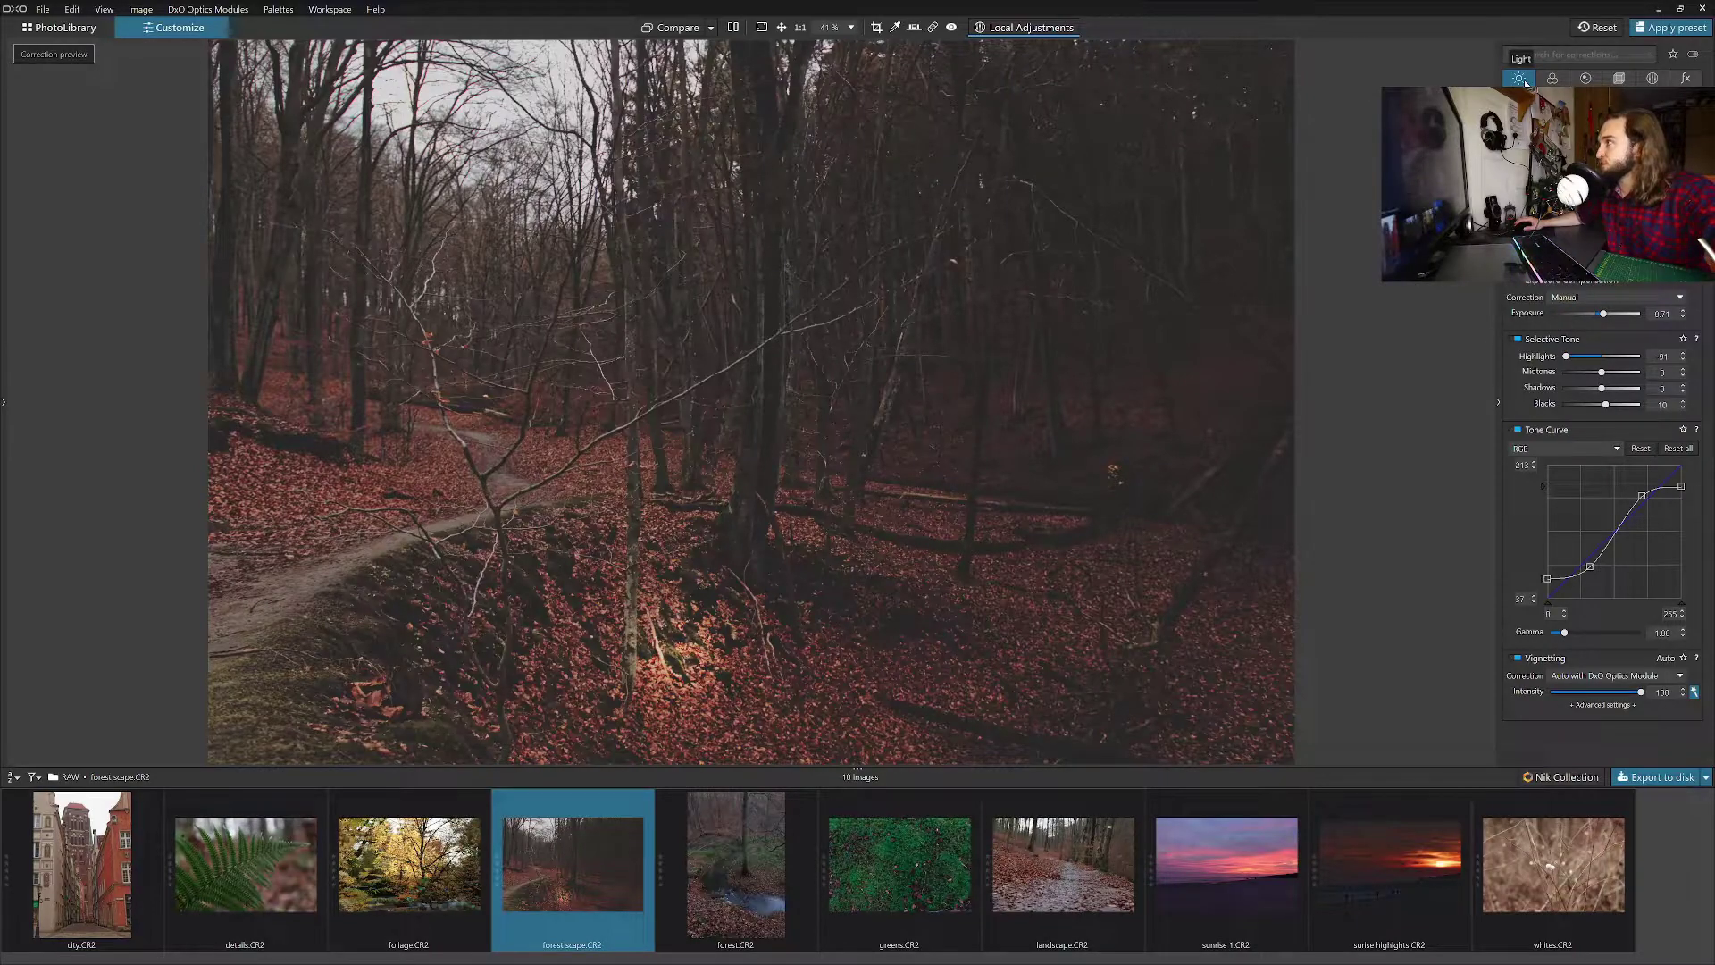